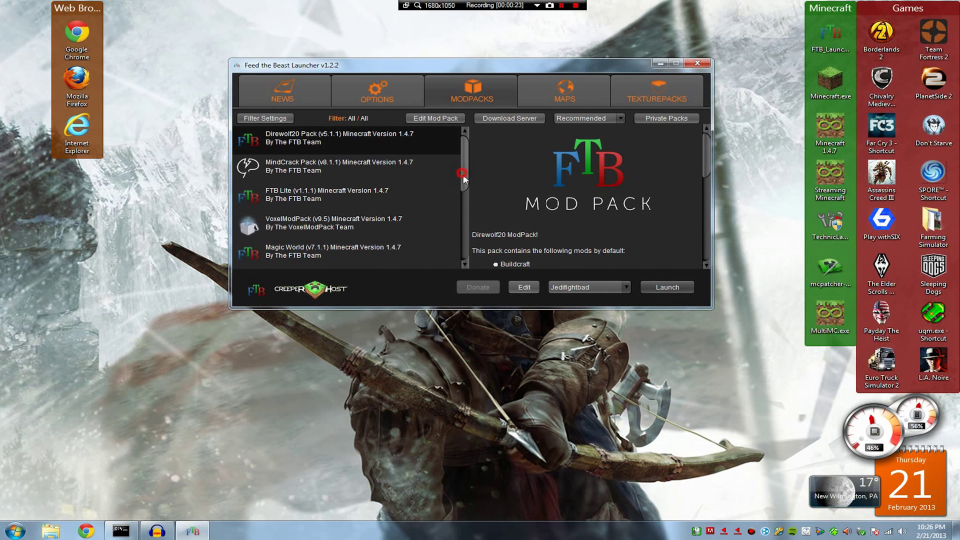
Browse the pack list, viewing BronyModPack, Beta Pack A, Retro SSP/SMP, Universal Electricity and Tech World.
{"action": "left_click_drag", "start_coordinate": [463, 175], "coordinate": [481, 268]}
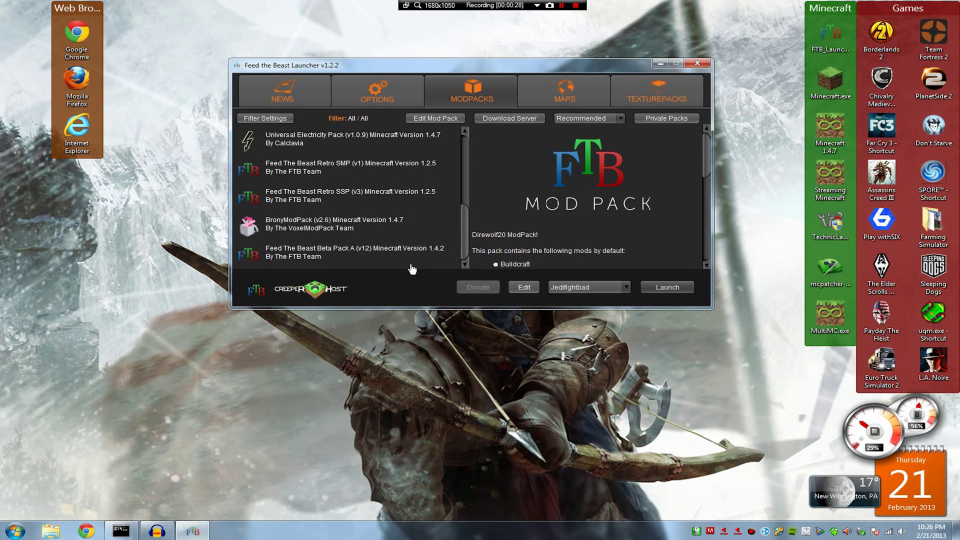
{"action": "left_click", "coordinate": [358, 225]}
{"action": "left_click", "coordinate": [357, 252]}
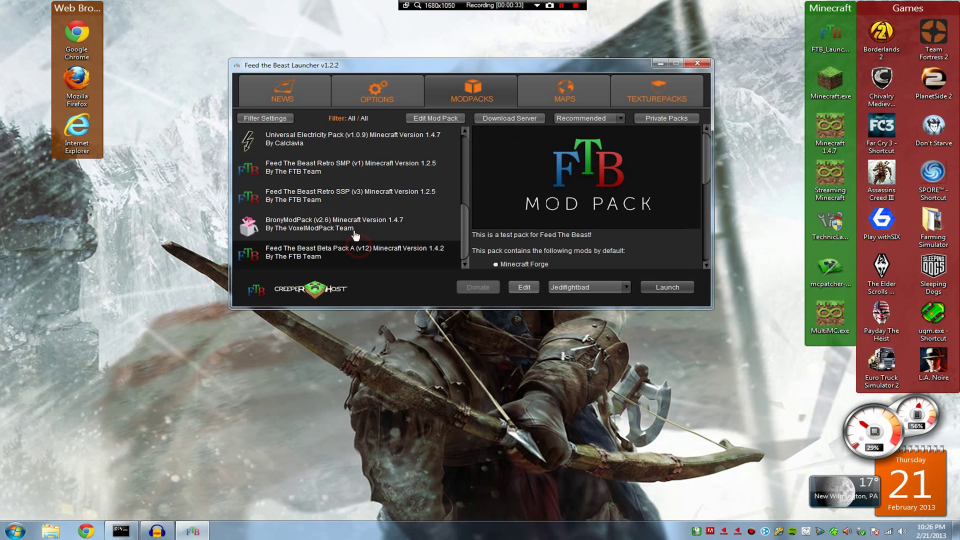
{"action": "left_click", "coordinate": [358, 226]}
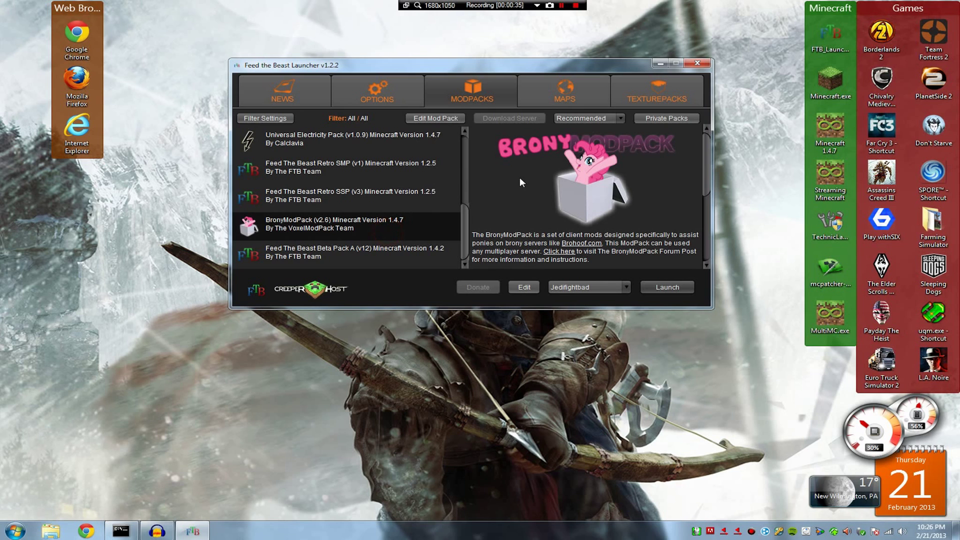
{"action": "left_click", "coordinate": [415, 195]}
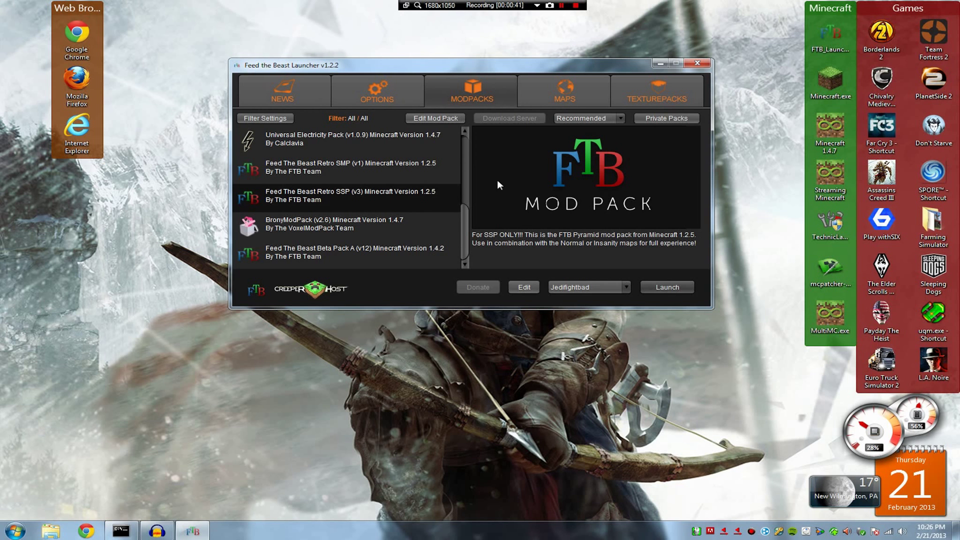
{"action": "left_click", "coordinate": [407, 175]}
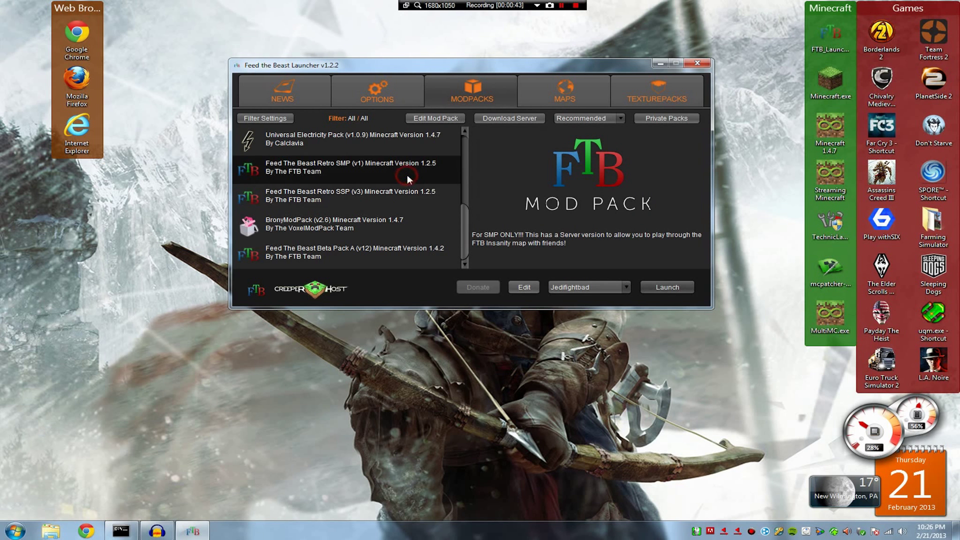
{"action": "scroll", "coordinate": [407, 175], "scroll_direction": "up", "scroll_amount": 3}
{"action": "left_click", "coordinate": [382, 209]}
{"action": "left_click", "coordinate": [373, 188]}
Select VoxelModPack and scroll through its description and mod list.
{"action": "left_click", "coordinate": [395, 138]}
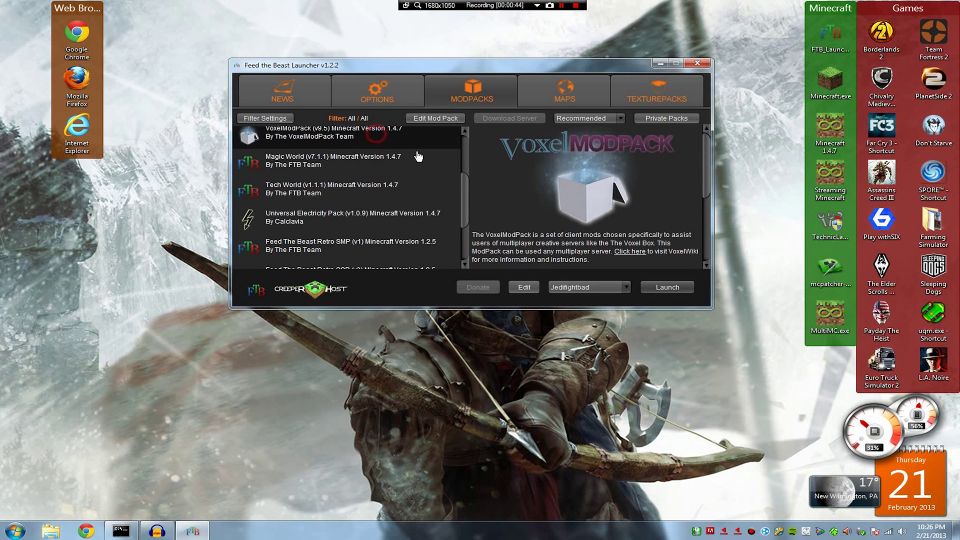
{"action": "scroll", "coordinate": [426, 200], "scroll_direction": "up", "scroll_amount": 3}
{"action": "scroll", "coordinate": [425, 199], "scroll_direction": "up", "scroll_amount": 1}
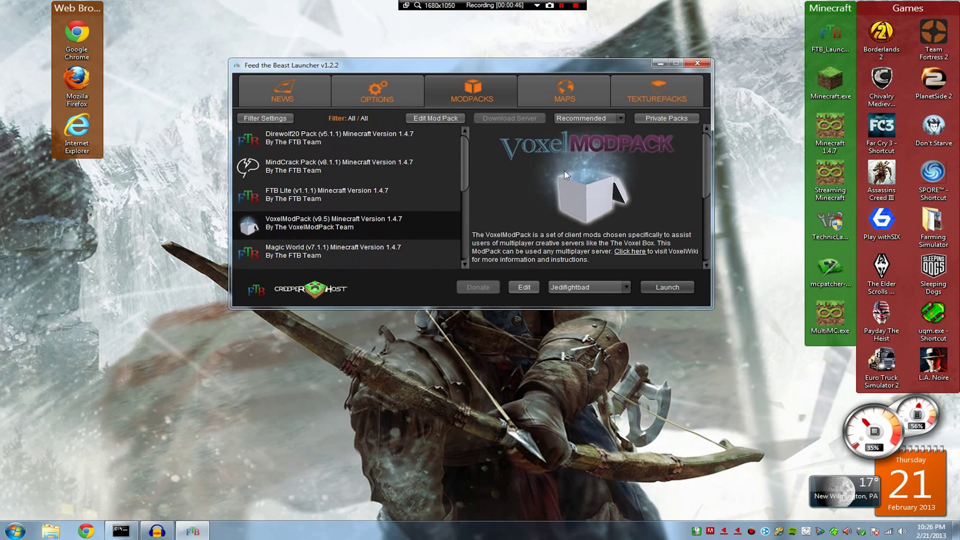
{"action": "scroll", "coordinate": [651, 200], "scroll_direction": "down", "scroll_amount": 5}
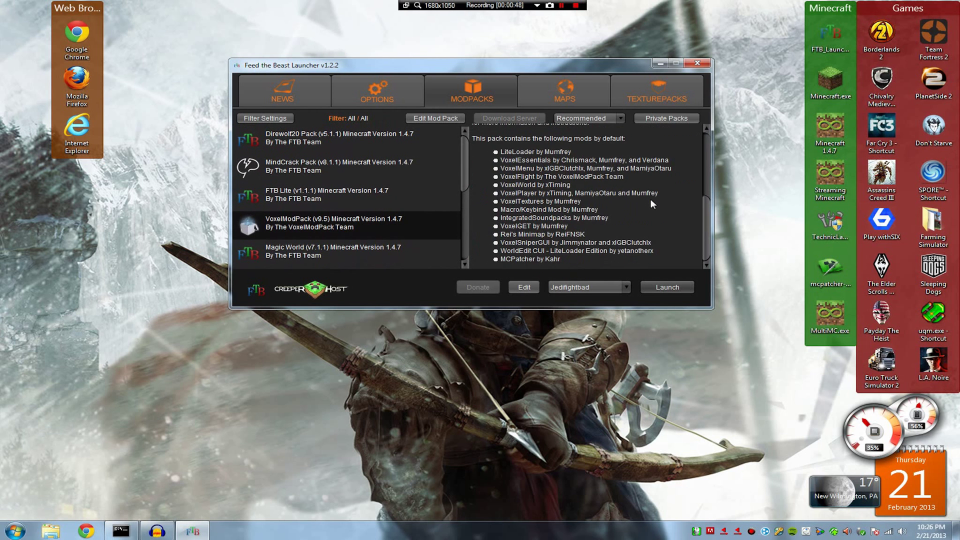
{"action": "scroll", "coordinate": [649, 199], "scroll_direction": "up", "scroll_amount": 5}
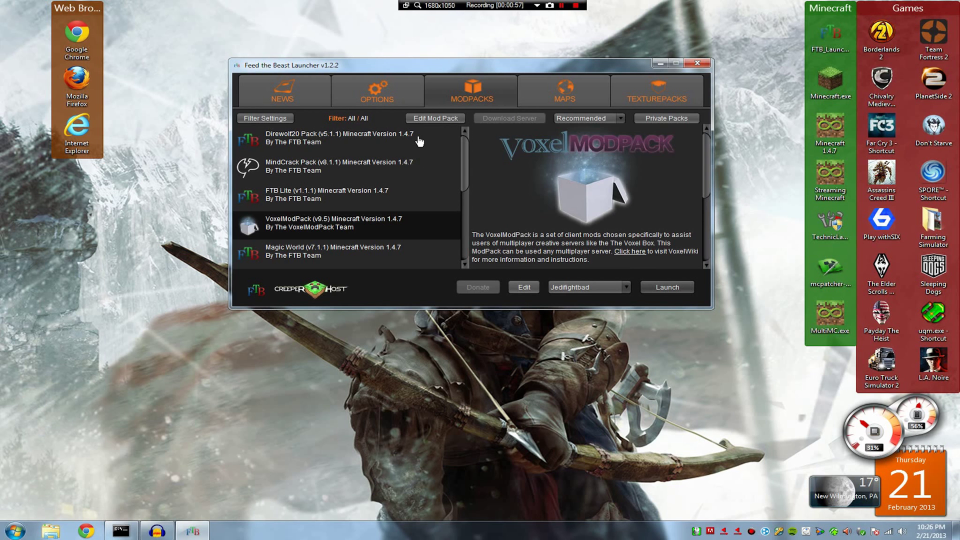
Select Feed The Beast Beta Pack A and download its server files.
{"action": "left_click", "coordinate": [419, 142]}
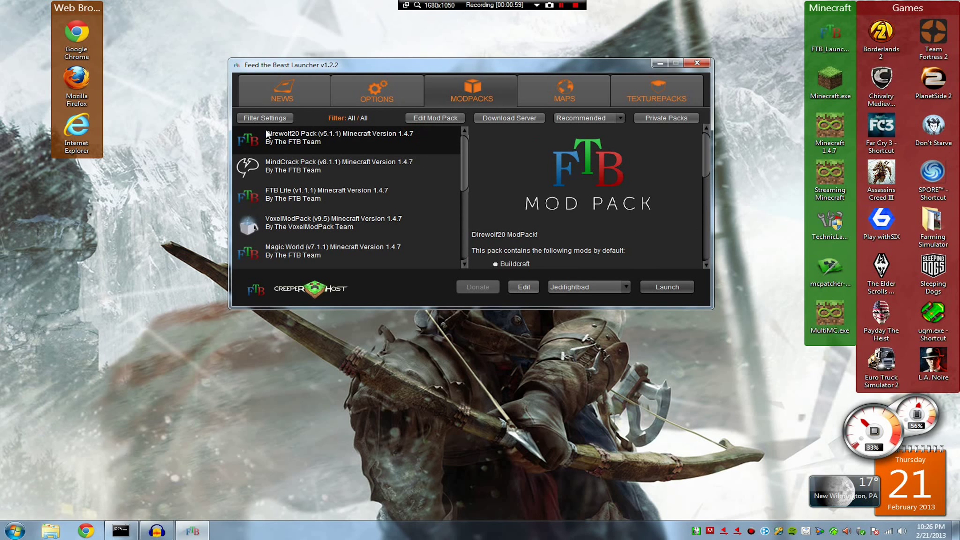
{"action": "scroll", "coordinate": [380, 195], "scroll_direction": "down", "scroll_amount": 8}
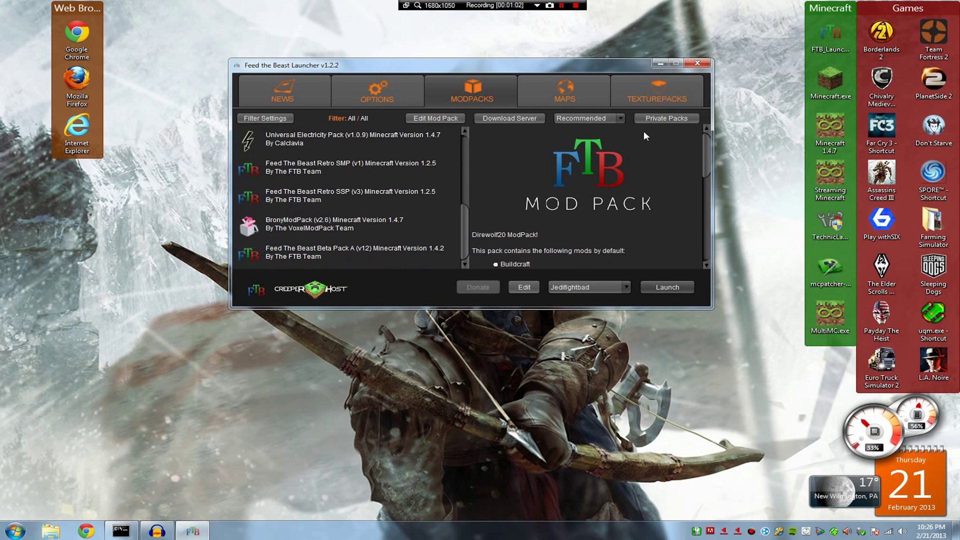
{"action": "left_click", "coordinate": [335, 250]}
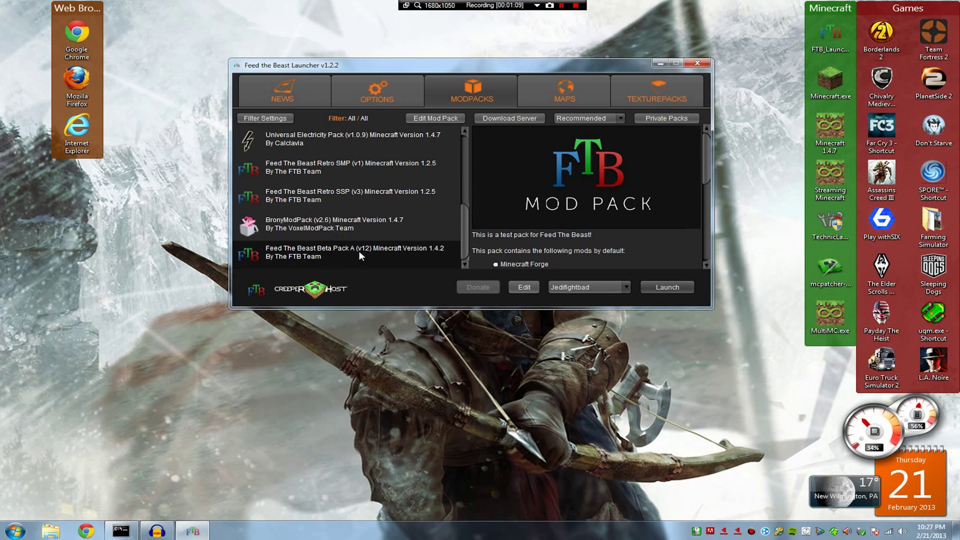
{"action": "scroll", "coordinate": [358, 243], "scroll_direction": "up", "scroll_amount": 3}
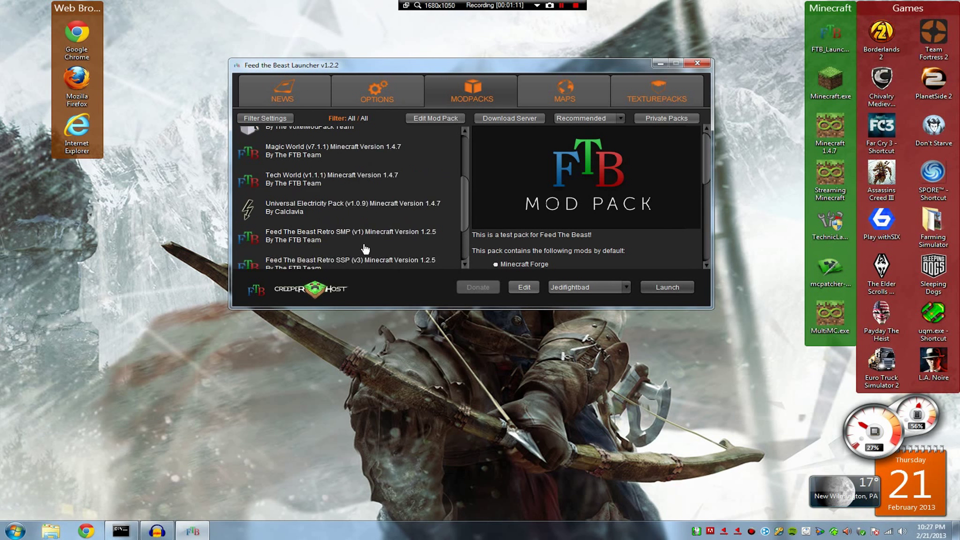
{"action": "scroll", "coordinate": [466, 200], "scroll_direction": "up", "scroll_amount": 3}
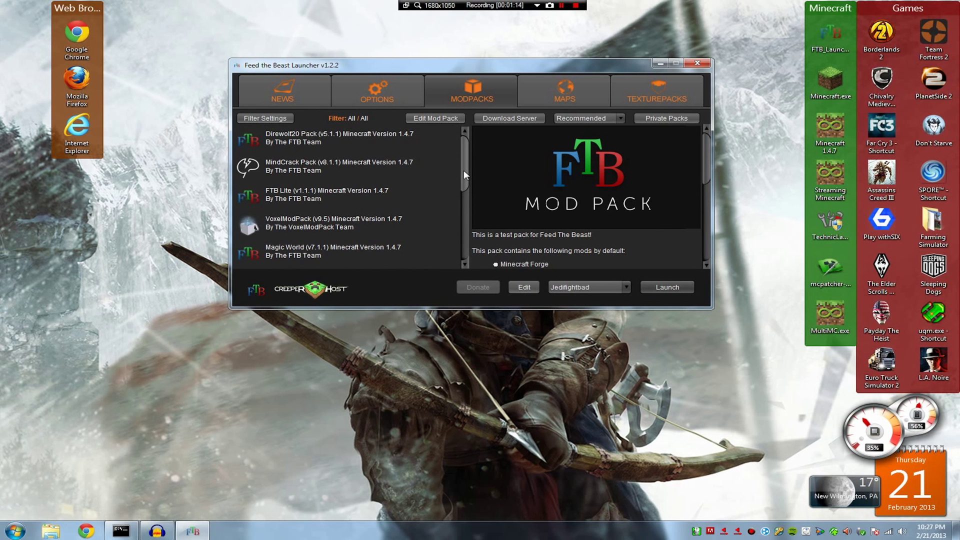
{"action": "left_click_drag", "start_coordinate": [463, 170], "coordinate": [476, 257]}
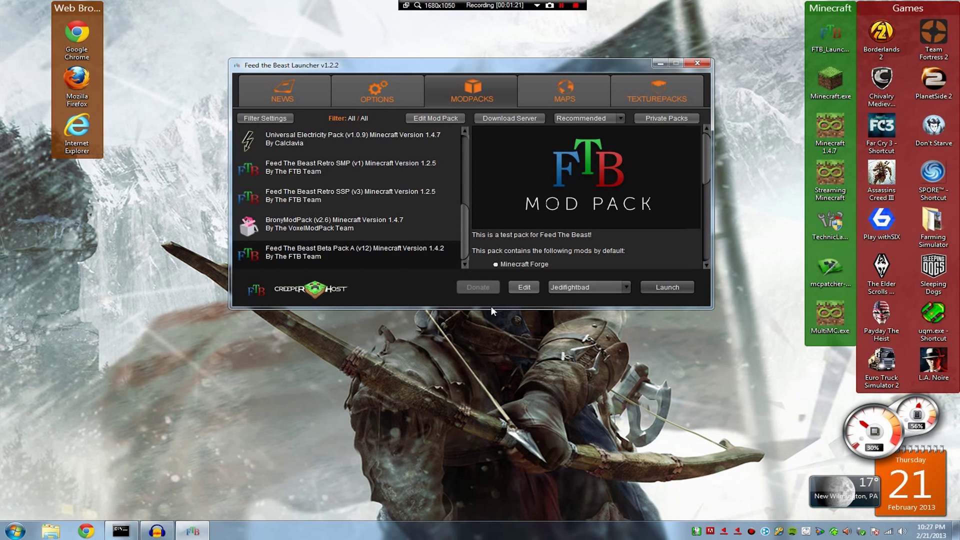
{"action": "left_click", "coordinate": [327, 250]}
{"action": "left_click", "coordinate": [530, 119]}
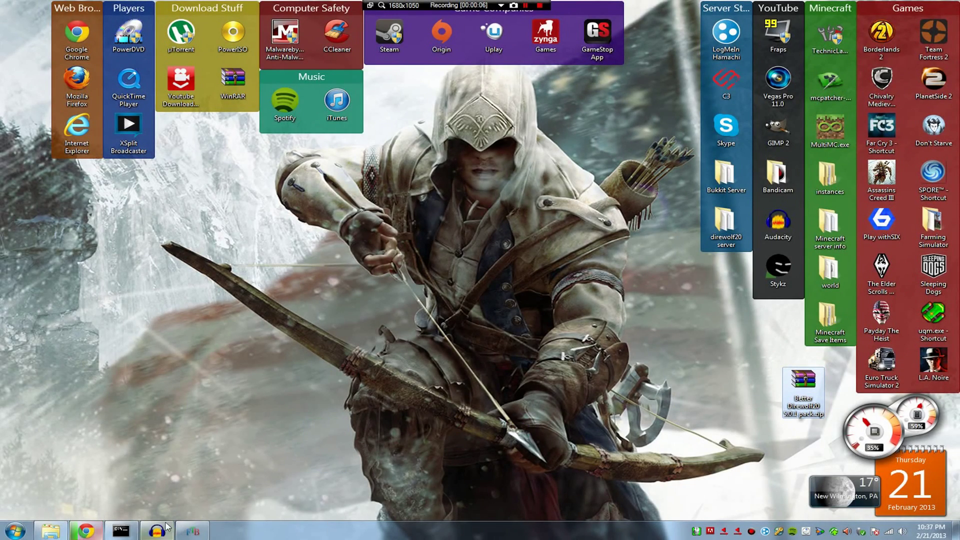
Open FTBBetaA_Server.zip from Downloads in WinRAR and dismiss the license reminder.
{"action": "left_click", "coordinate": [61, 532]}
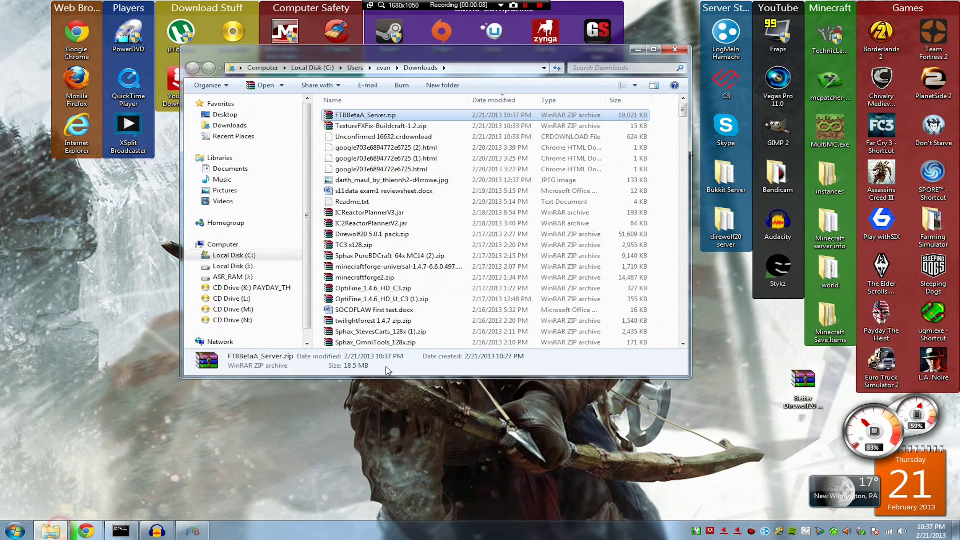
{"action": "double_click", "coordinate": [364, 116]}
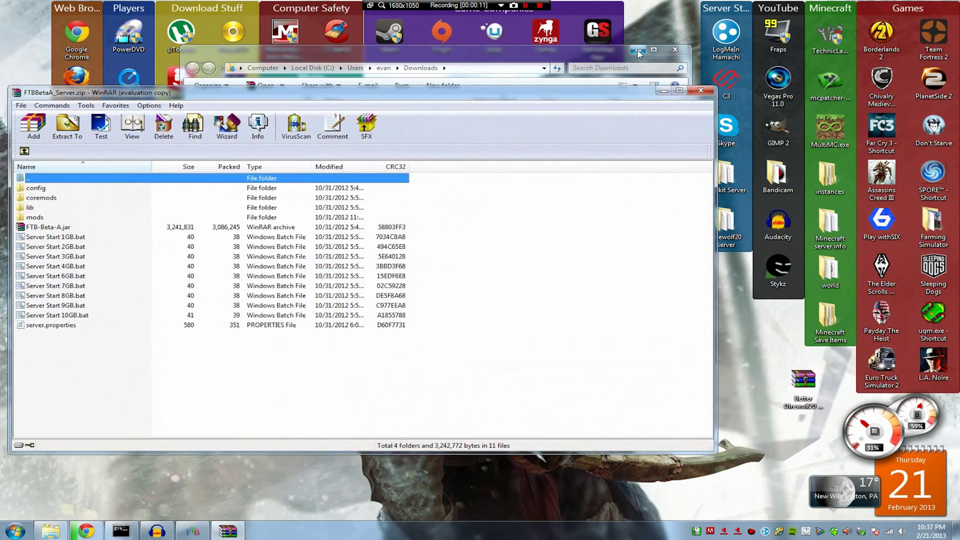
{"action": "left_click", "coordinate": [638, 50]}
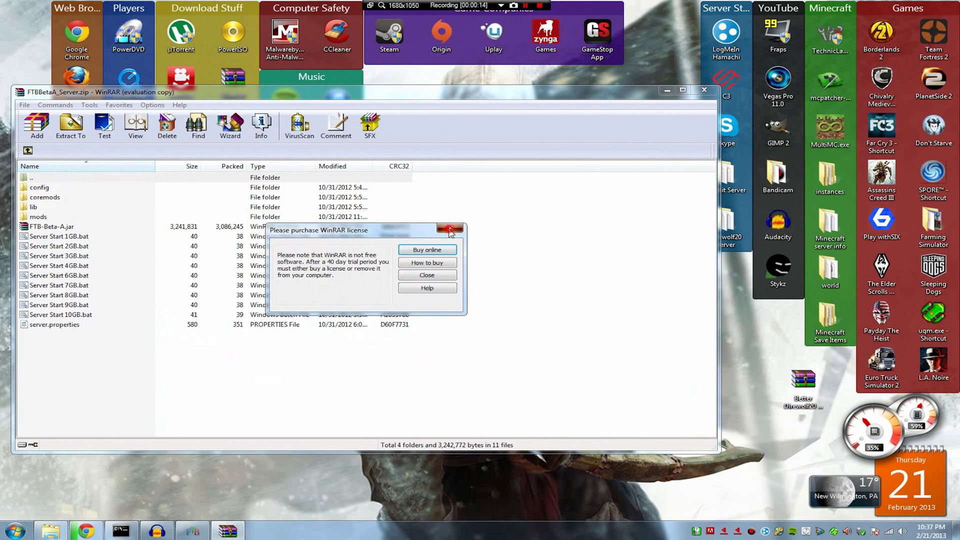
{"action": "left_click", "coordinate": [450, 227]}
{"action": "left_click_drag", "start_coordinate": [467, 95], "coordinate": [600, 46]}
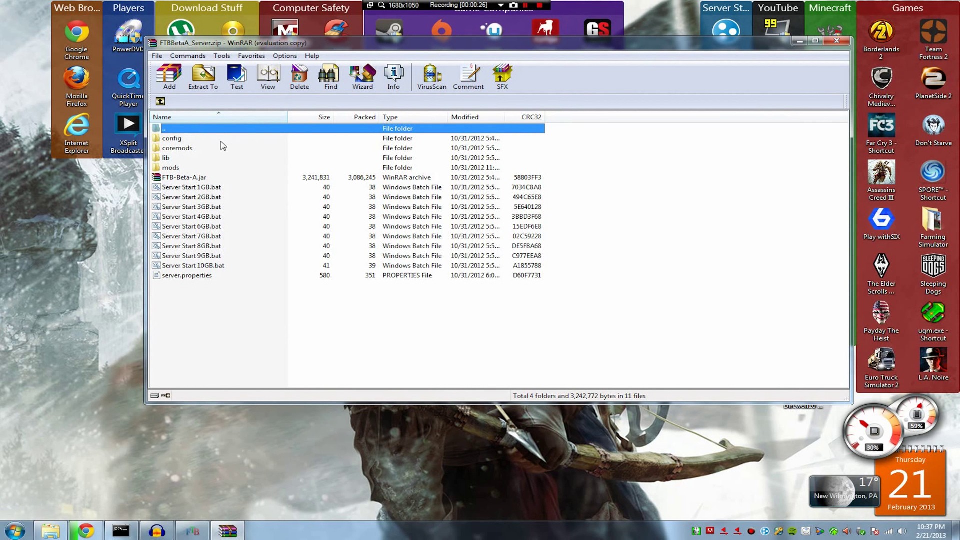
Create a new desktop folder named 'FTb server test'.
{"action": "right_click", "coordinate": [80, 241]}
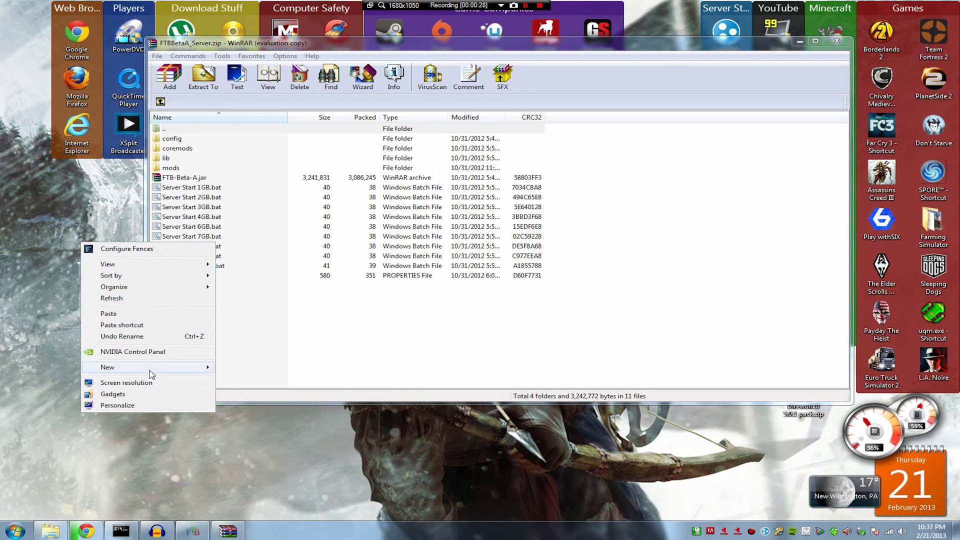
{"action": "mouse_move", "coordinate": [152, 374]}
{"action": "left_click", "coordinate": [237, 367]}
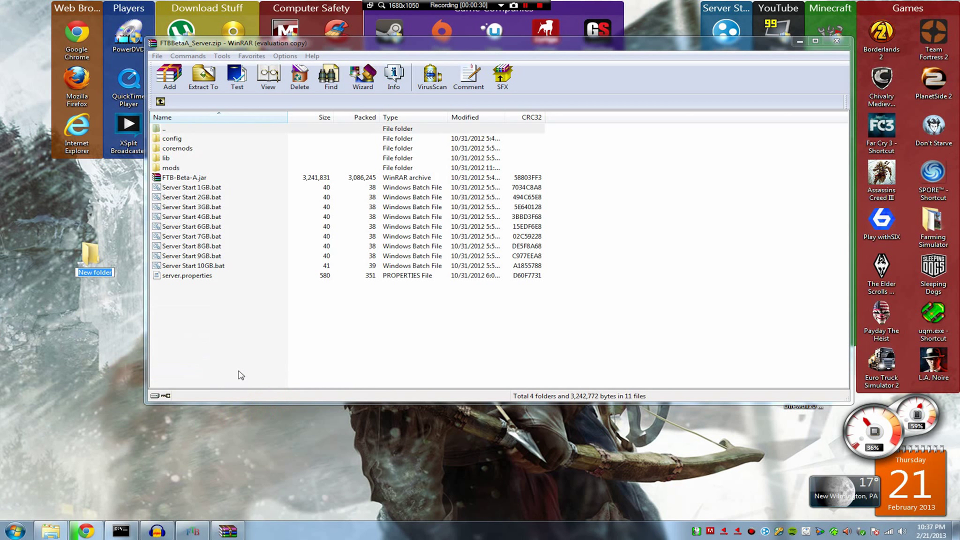
{"action": "type", "text": "FTb server"}
{"action": "key", "text": "Return"}
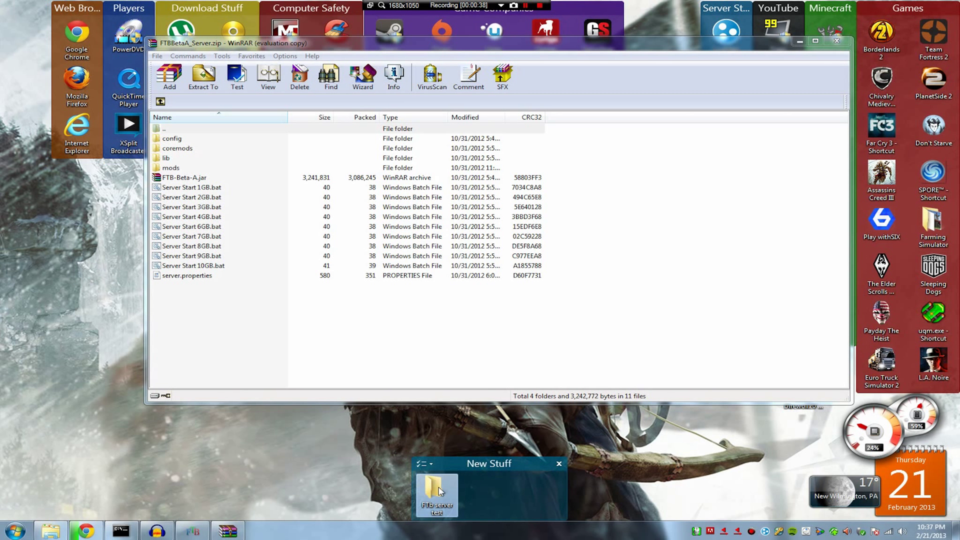
Extract all archive items into the FTb server test folder and close WinRAR.
{"action": "left_click_drag", "start_coordinate": [443, 492], "coordinate": [107, 281]}
{"action": "left_click_drag", "start_coordinate": [212, 317], "coordinate": [108, 281]}
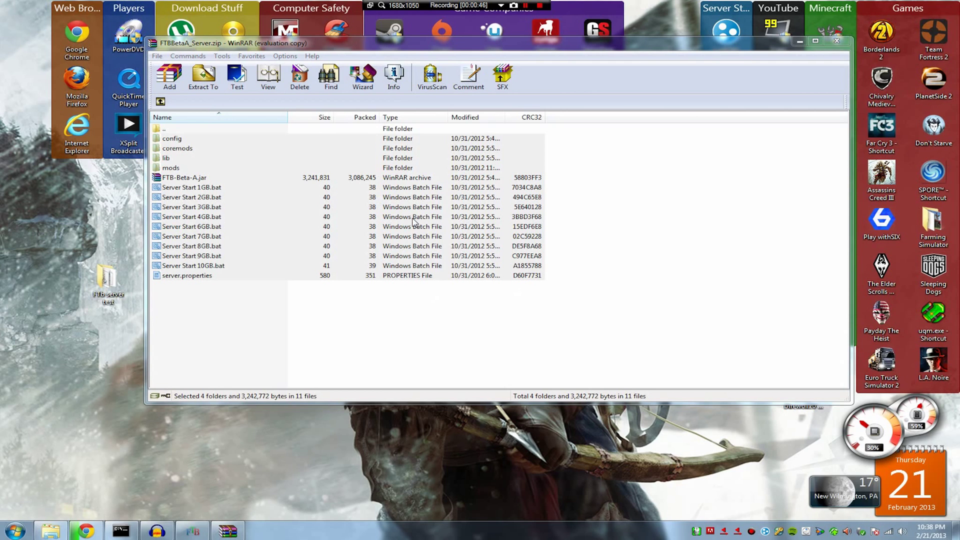
{"action": "key", "text": "alt+F4"}
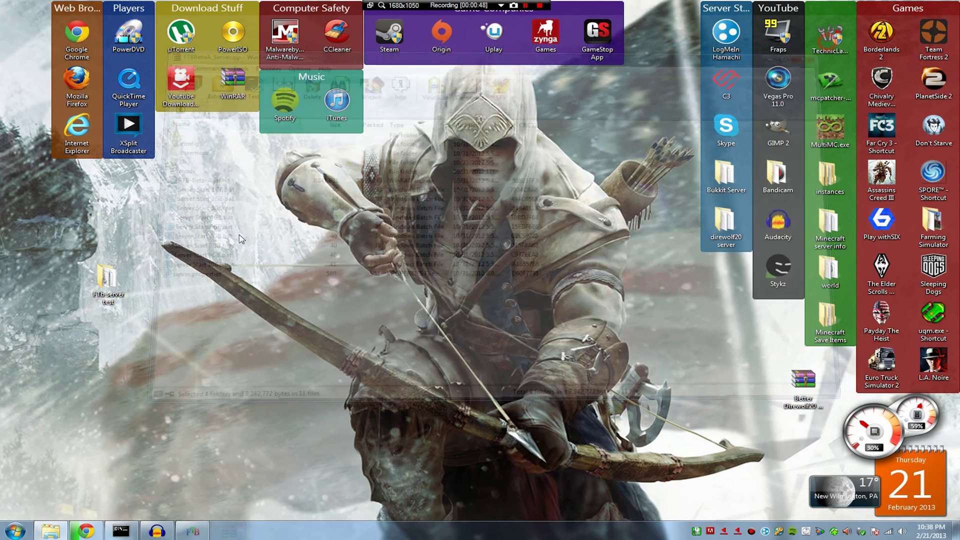
{"action": "left_click_drag", "start_coordinate": [102, 278], "coordinate": [461, 281]}
Open FTb server test, then its config folder, then the extrabiomes subfolder.
{"action": "double_click", "coordinate": [461, 282]}
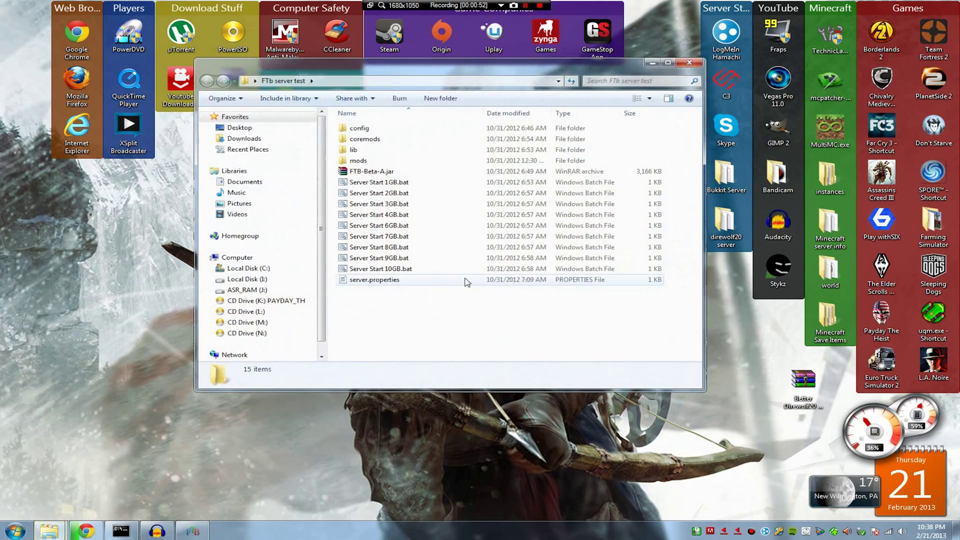
{"action": "left_click_drag", "start_coordinate": [450, 69], "coordinate": [487, 67]}
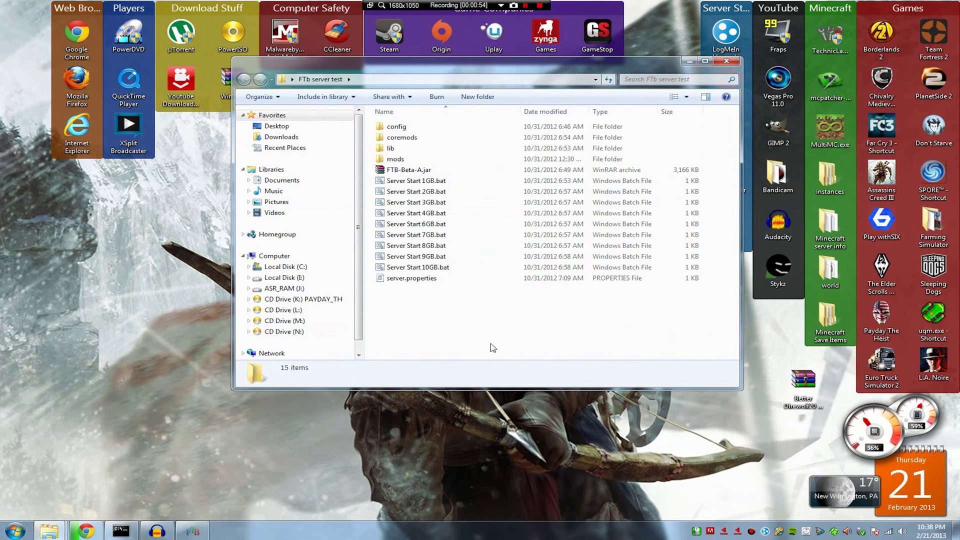
{"action": "double_click", "coordinate": [394, 127]}
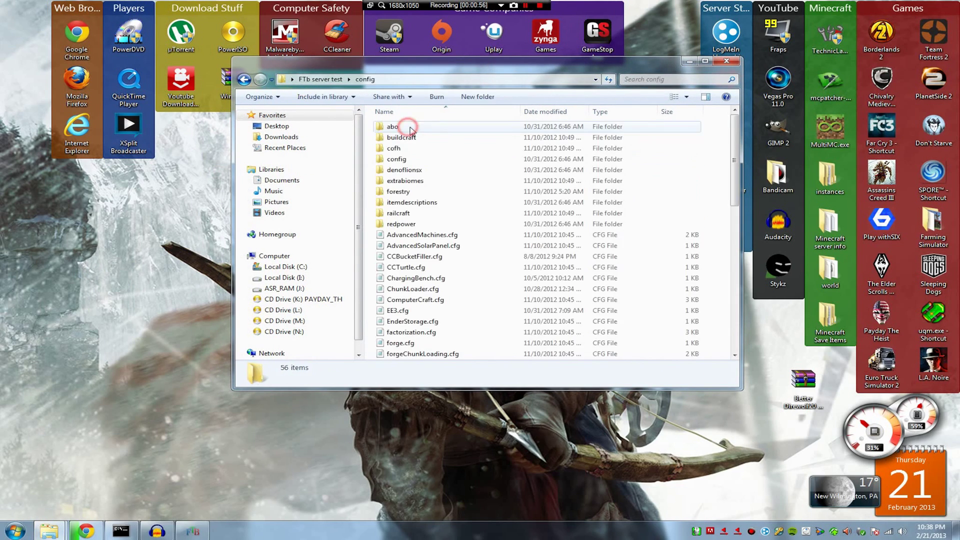
{"action": "scroll", "coordinate": [511, 332], "scroll_direction": "down", "scroll_amount": 6}
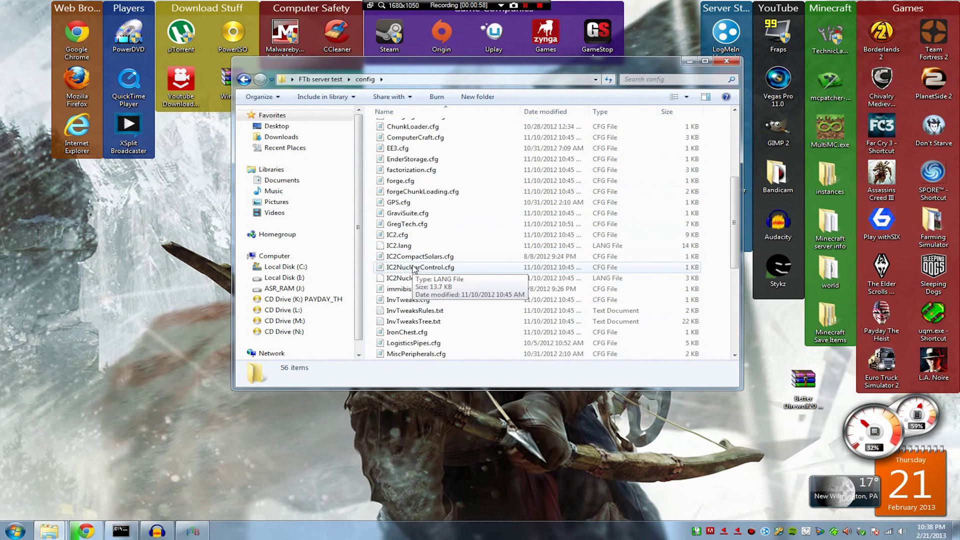
{"action": "scroll", "coordinate": [466, 329], "scroll_direction": "down", "scroll_amount": 4}
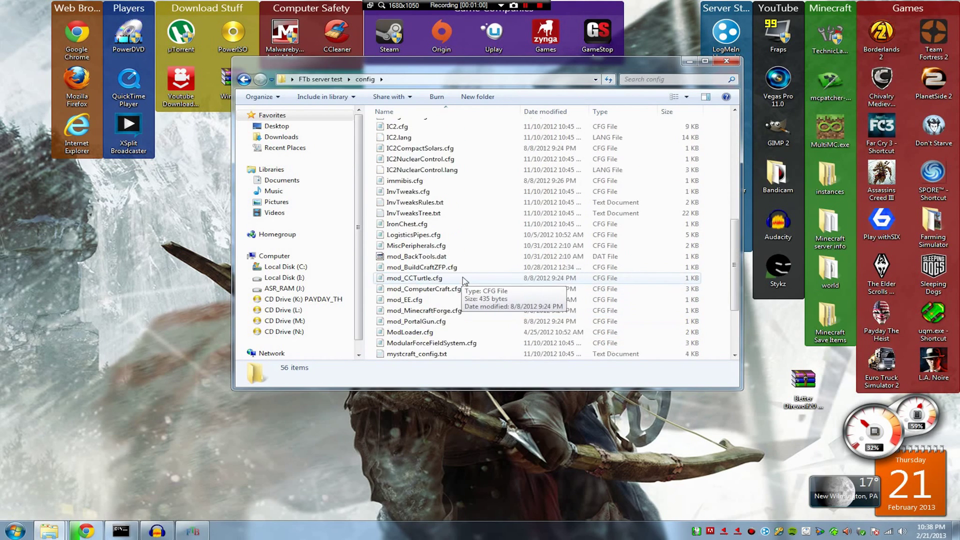
{"action": "scroll", "coordinate": [463, 315], "scroll_direction": "down", "scroll_amount": 1}
{"action": "scroll", "coordinate": [456, 321], "scroll_direction": "up", "scroll_amount": 4}
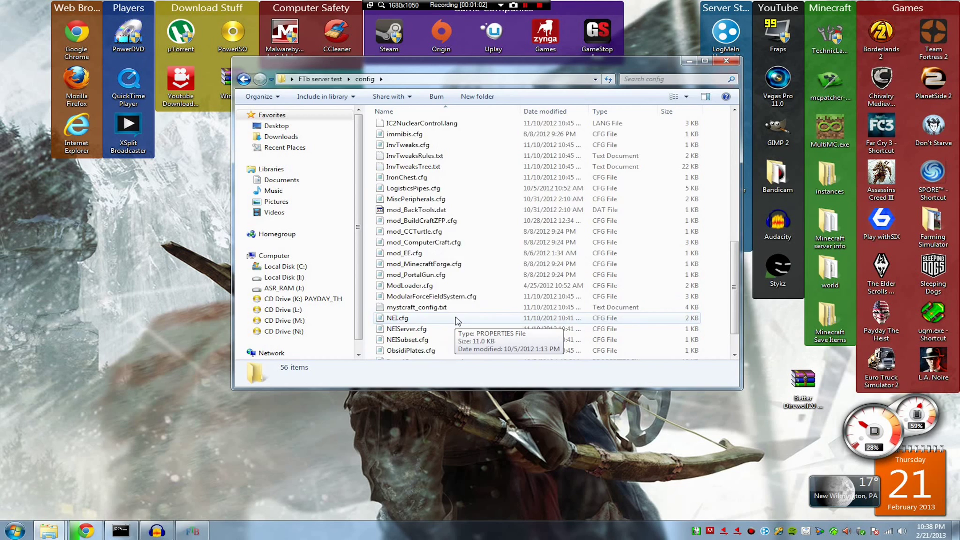
{"action": "scroll", "coordinate": [456, 320], "scroll_direction": "up", "scroll_amount": 3}
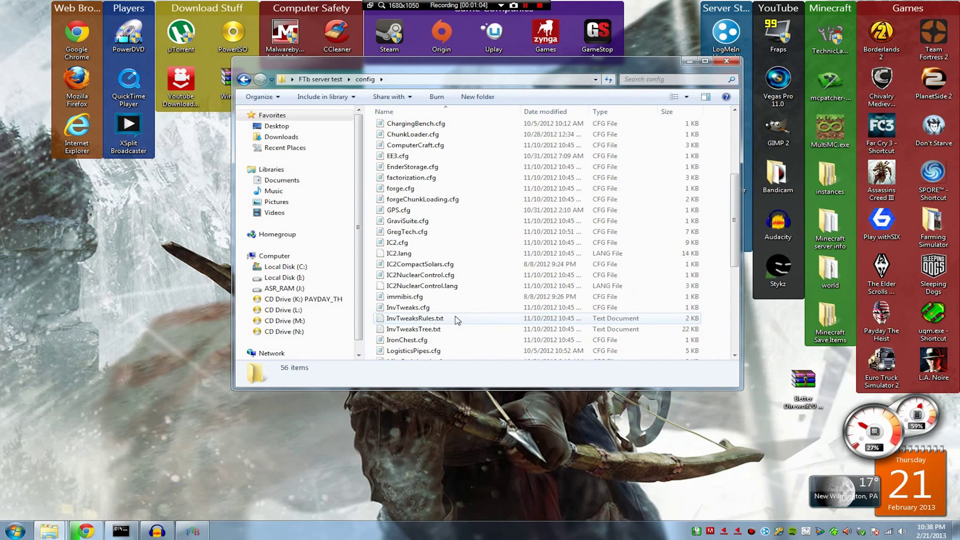
{"action": "scroll", "coordinate": [452, 310], "scroll_direction": "up", "scroll_amount": 5}
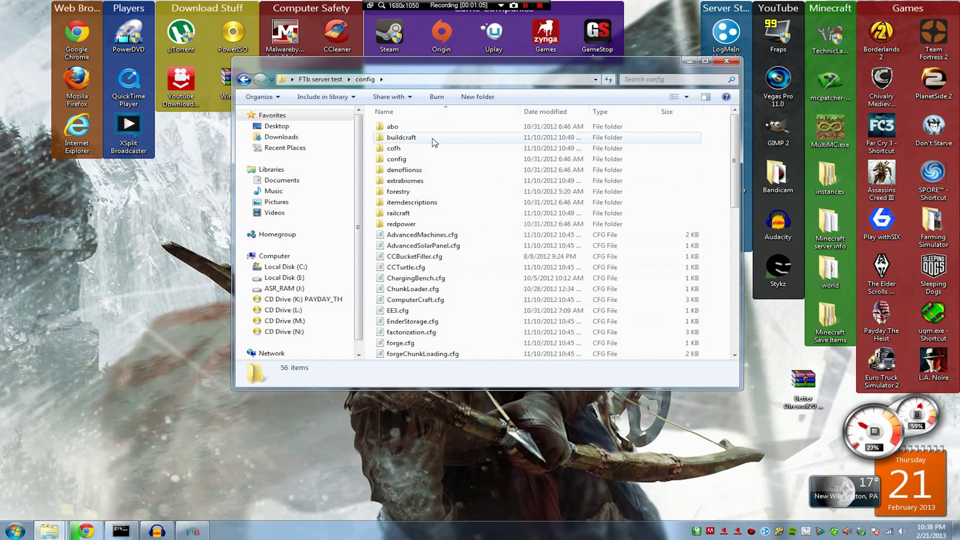
{"action": "double_click", "coordinate": [426, 183]}
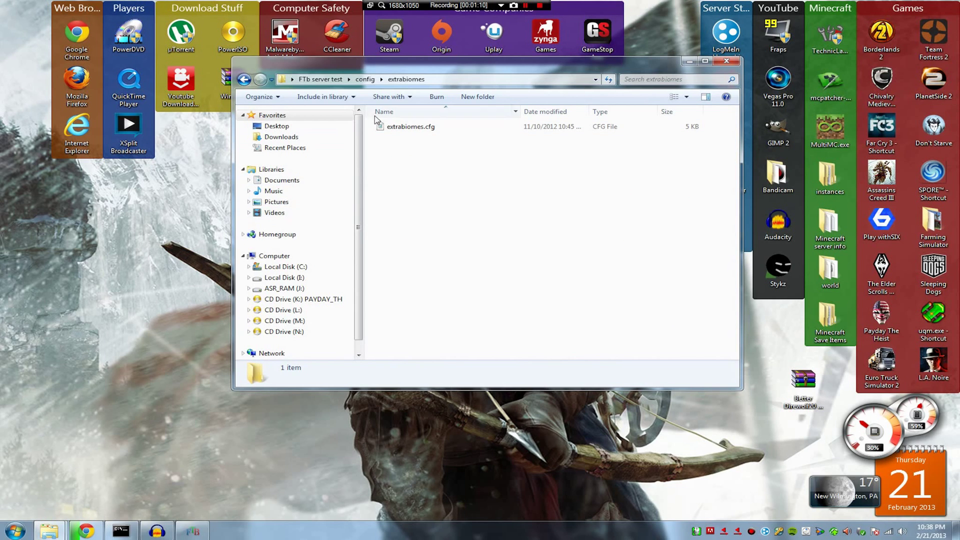
Open extrabiomes.cfg in Notepad and set the marsh settings to false.
{"action": "left_click", "coordinate": [393, 129]}
{"action": "double_click", "coordinate": [392, 128]}
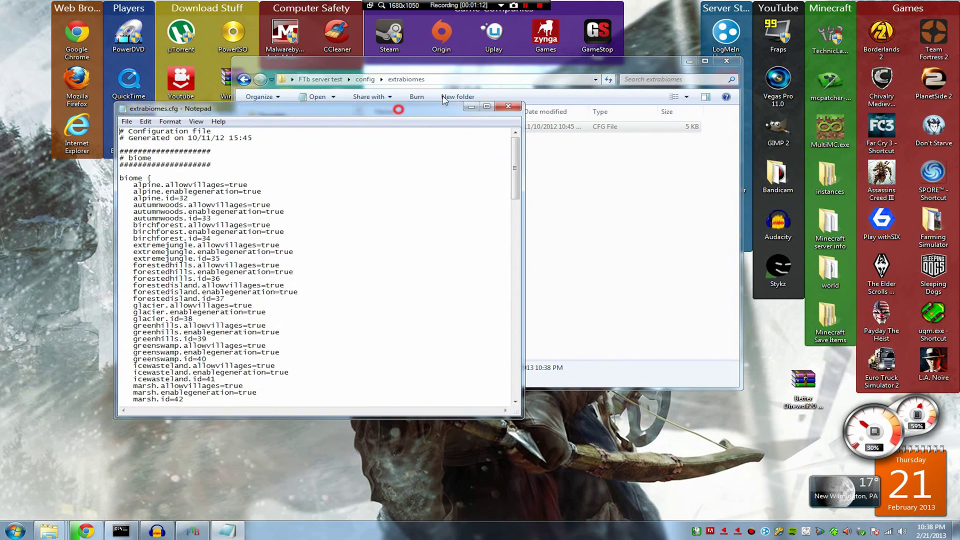
{"action": "left_click_drag", "start_coordinate": [200, 95], "coordinate": [391, 17]}
{"action": "scroll", "coordinate": [503, 180], "scroll_direction": "down", "scroll_amount": 4}
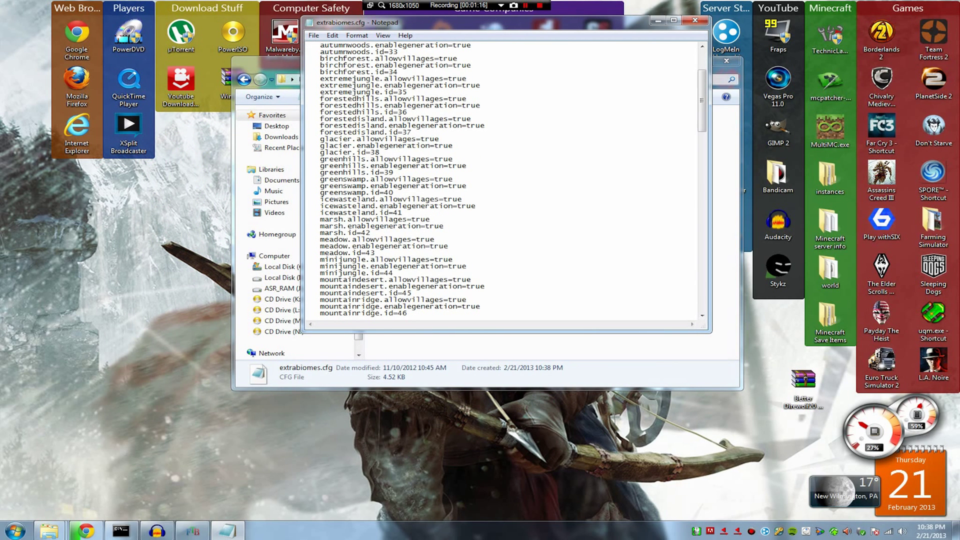
{"action": "left_click", "coordinate": [446, 226]}
{"action": "type", "text": "false"}
Save extrabiomes.cfg and close Notepad.
{"action": "left_click", "coordinate": [313, 36]}
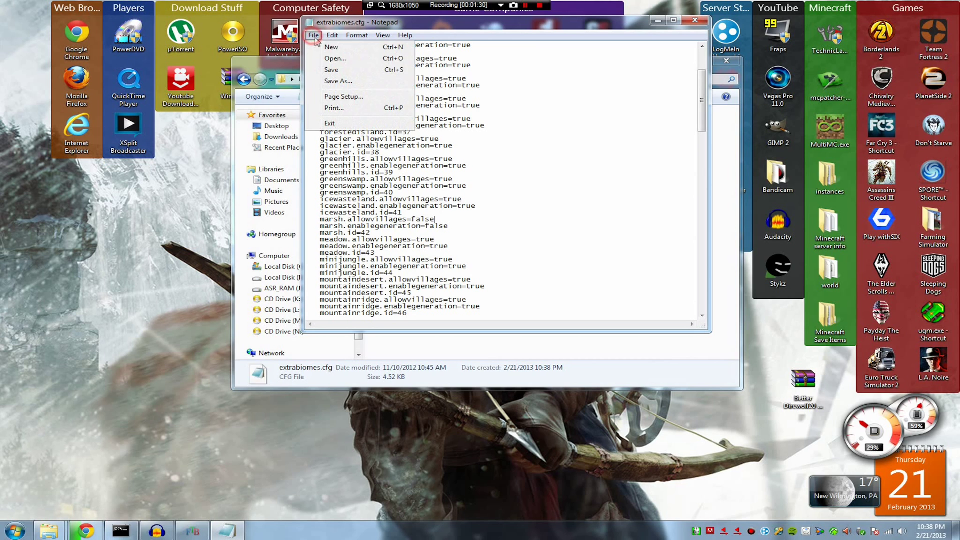
{"action": "left_click", "coordinate": [340, 70]}
{"action": "left_click", "coordinate": [695, 20]}
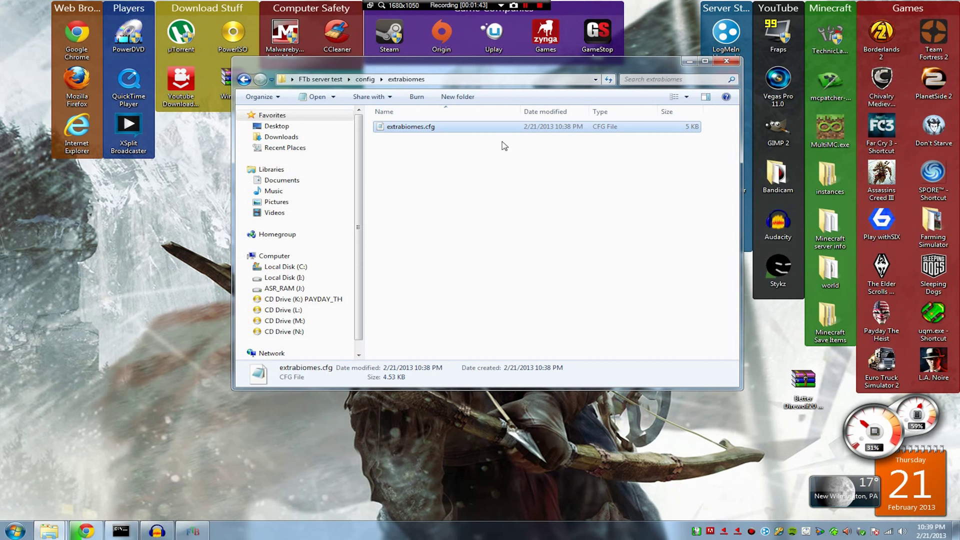
Go back to FTb server test and open server.properties in WordPad.
{"action": "left_click", "coordinate": [243, 79]}
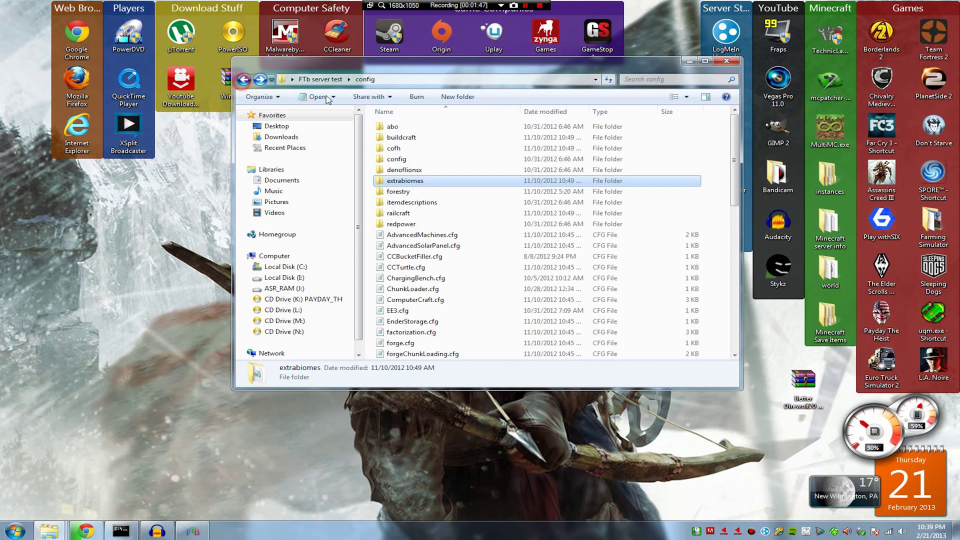
{"action": "left_click", "coordinate": [245, 80]}
{"action": "left_click", "coordinate": [533, 329]}
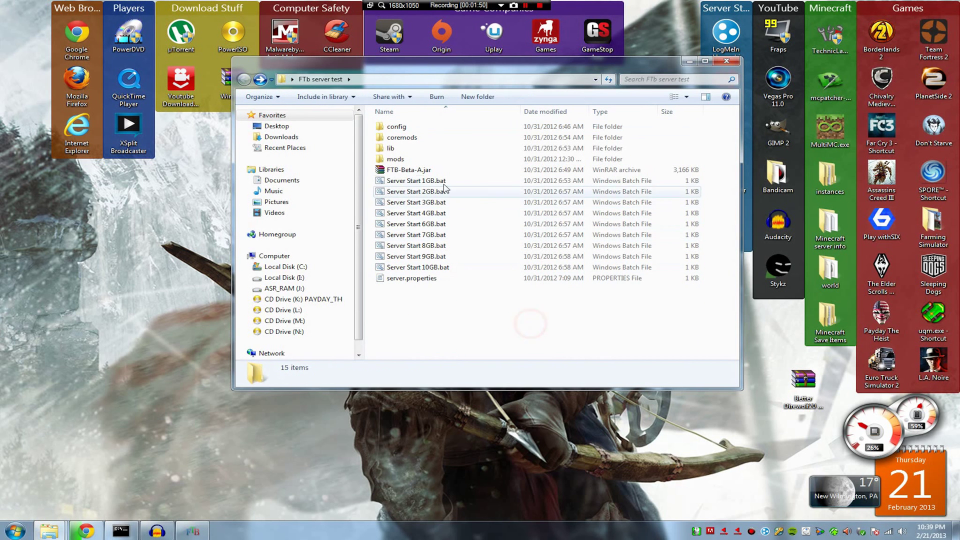
{"action": "left_click", "coordinate": [411, 280]}
{"action": "double_click", "coordinate": [411, 280]}
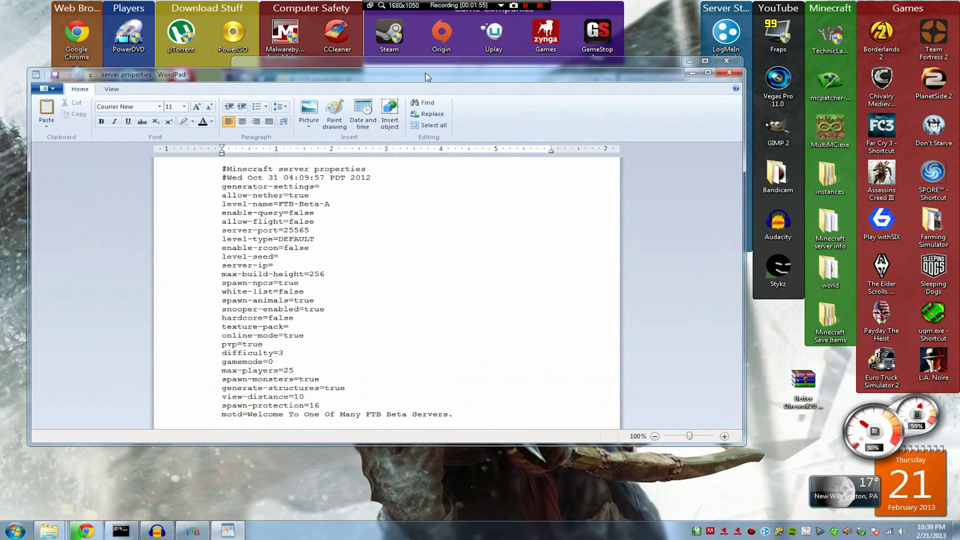
{"action": "left_click_drag", "start_coordinate": [414, 70], "coordinate": [499, 7]}
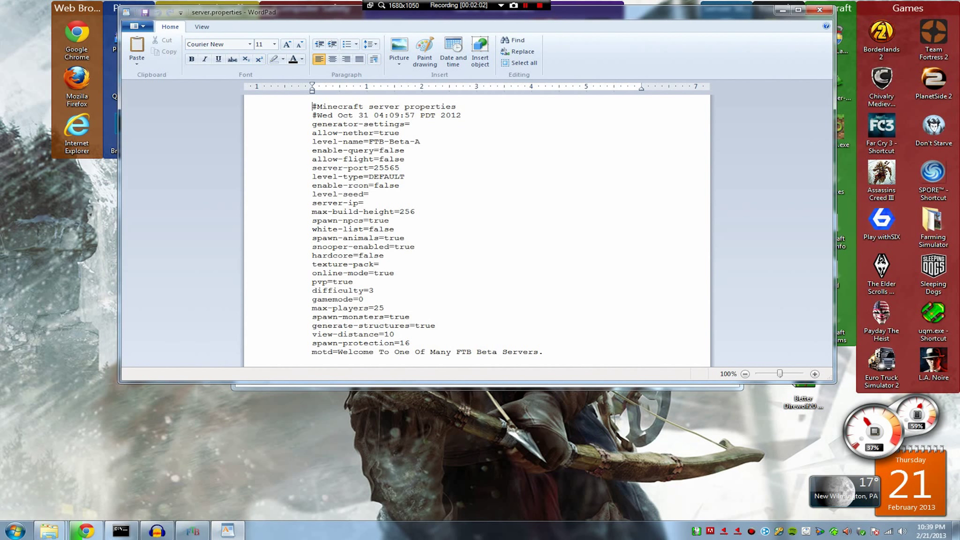
Set enable-query and allow-flight to true.
{"action": "left_click", "coordinate": [478, 156]}
{"action": "left_click", "coordinate": [413, 150]}
{"action": "key", "text": "BackSpace"}
{"action": "key", "text": "BackSpace"}
{"action": "key", "text": "BackSpace"}
{"action": "key", "text": "BackSpace"}
{"action": "type", "text": "tr"}
{"action": "left_click", "coordinate": [409, 159]}
{"action": "key", "text": "BackSpace"}
{"action": "key", "text": "BackSpace"}
{"action": "key", "text": "BackSpace"}
{"action": "key", "text": "BackSpace"}
{"action": "type", "text": "true"}
Check the level-type line, leaving it at DEFAULT.
{"action": "left_click", "coordinate": [476, 175]}
{"action": "double_click", "coordinate": [386, 177]}
{"action": "left_click", "coordinate": [439, 176]}
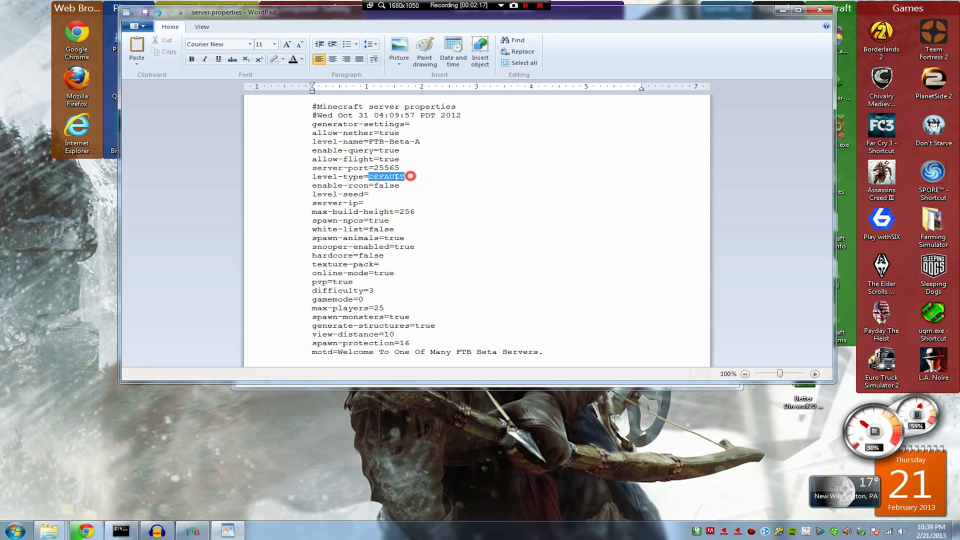
{"action": "left_click_drag", "start_coordinate": [414, 176], "coordinate": [412, 177]}
{"action": "double_click", "coordinate": [412, 176]}
{"action": "left_click", "coordinate": [420, 174]}
{"action": "double_click", "coordinate": [420, 174]}
{"action": "left_click", "coordinate": [411, 179]}
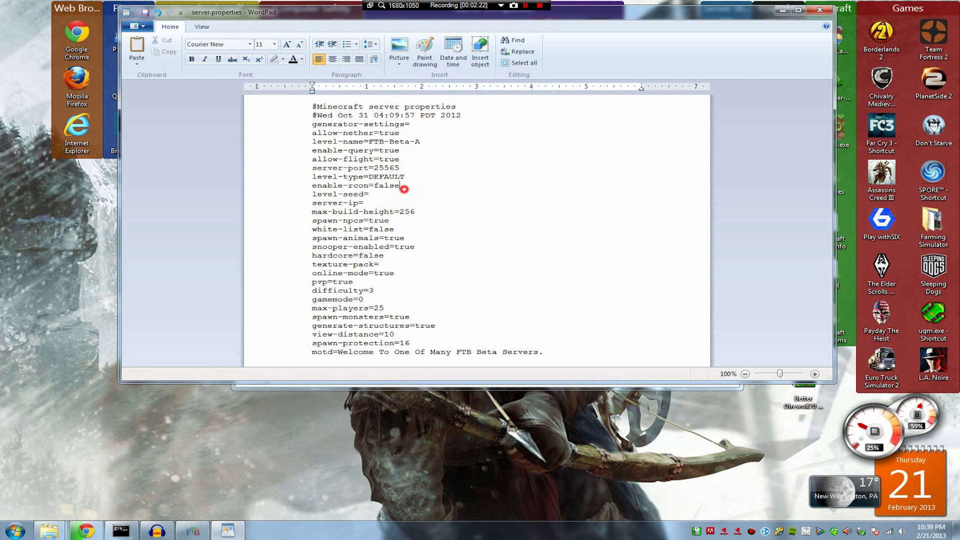
Enter 25.155.64.60 as the server IP, then delete it again.
{"action": "left_click", "coordinate": [405, 196]}
{"action": "left_click_drag", "start_coordinate": [559, 13], "coordinate": [551, 249]}
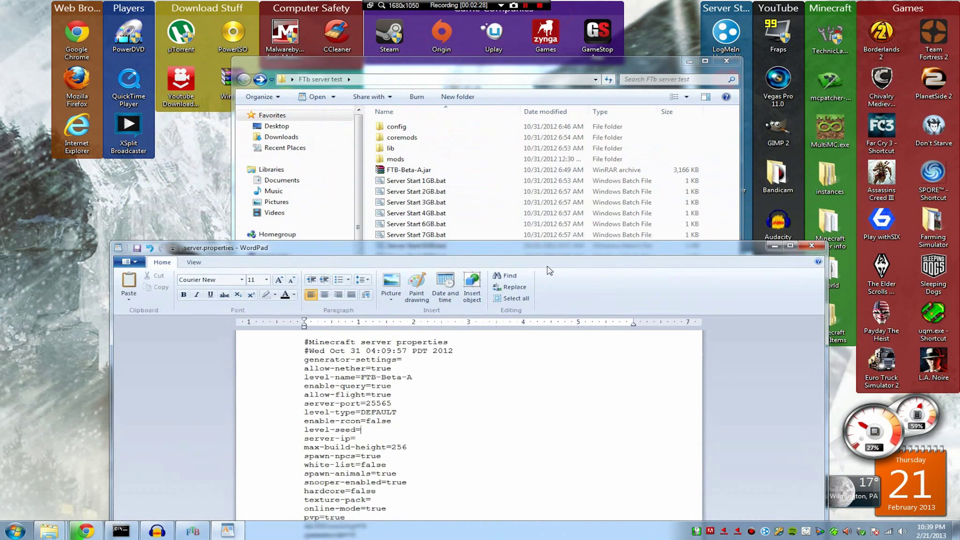
{"action": "left_click_drag", "start_coordinate": [461, 247], "coordinate": [485, 19]}
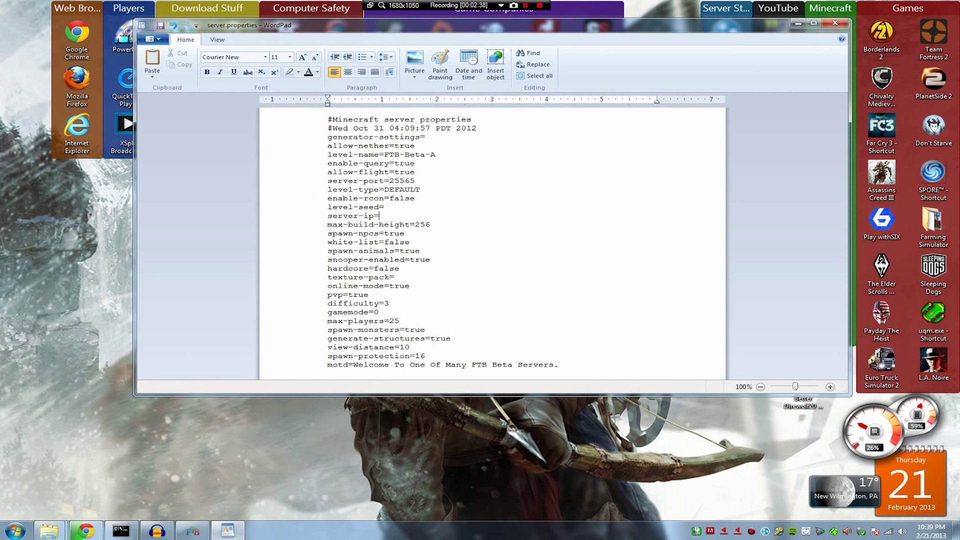
{"action": "type", "text": "25.155.64.60"}
{"action": "left_click_drag", "start_coordinate": [456, 210], "coordinate": [380, 216]}
{"action": "left_click", "coordinate": [463, 212]}
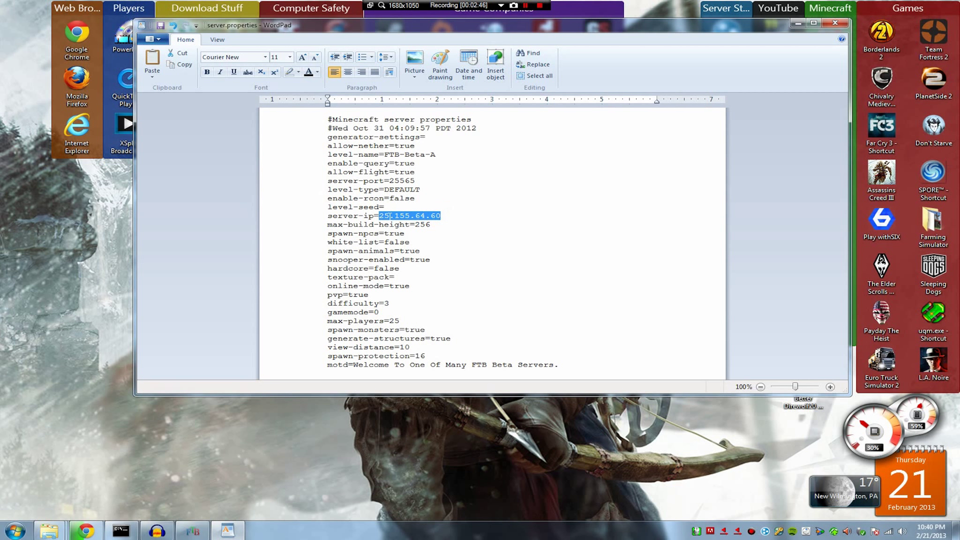
{"action": "key", "text": "BackSpace"}
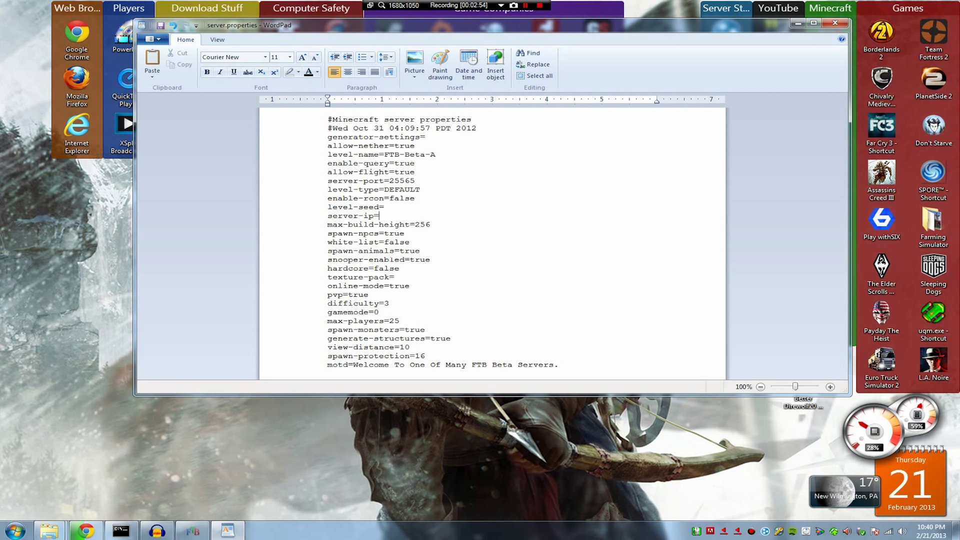
Review the snooper, hardcore and online-mode lines and change difficulty from 3 to 2.
{"action": "left_click_drag", "start_coordinate": [430, 259], "coordinate": [346, 260]}
{"action": "left_click", "coordinate": [453, 258]}
{"action": "left_click", "coordinate": [404, 270]}
{"action": "left_click", "coordinate": [403, 278]}
{"action": "left_click", "coordinate": [391, 289]}
{"action": "left_click", "coordinate": [394, 302]}
{"action": "key", "text": "BackSpace"}
{"action": "type", "text": "3"}
{"action": "key", "text": "BackSpace"}
{"action": "type", "text": "2"}
Erase the gamemode value of 2 and check generate-structures is true.
{"action": "key", "text": "BackSpace"}
{"action": "left_click", "coordinate": [431, 316]}
{"action": "left_click", "coordinate": [454, 338]}
{"action": "double_click", "coordinate": [450, 338]}
{"action": "left_click", "coordinate": [458, 338]}
Recheck generate-structures, then review view-distance and spawn-protection, leaving them unchanged.
{"action": "left_click", "coordinate": [447, 338]}
{"action": "double_click", "coordinate": [446, 338]}
{"action": "left_click", "coordinate": [470, 339]}
{"action": "left_click_drag", "start_coordinate": [426, 348], "coordinate": [334, 349]}
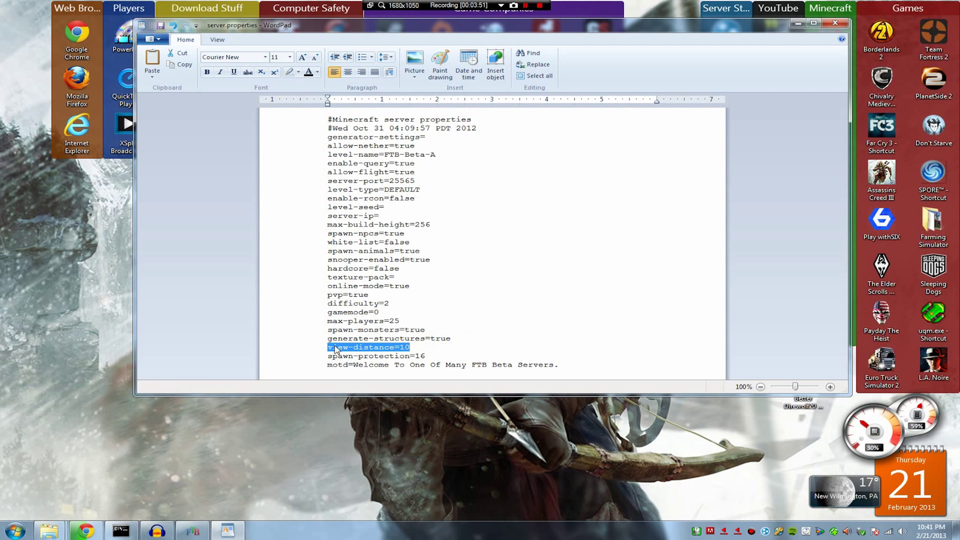
{"action": "left_click", "coordinate": [447, 349]}
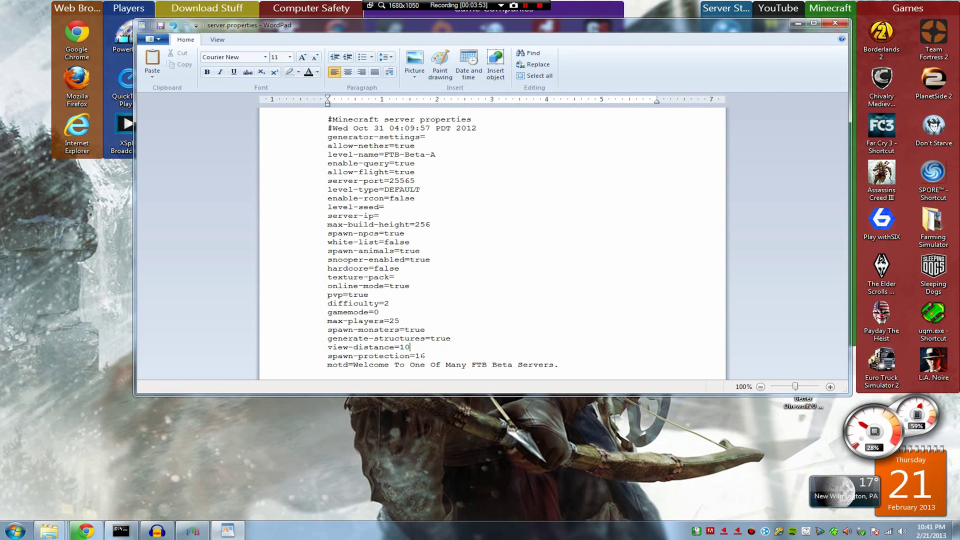
{"action": "left_click_drag", "start_coordinate": [433, 355], "coordinate": [327, 356]}
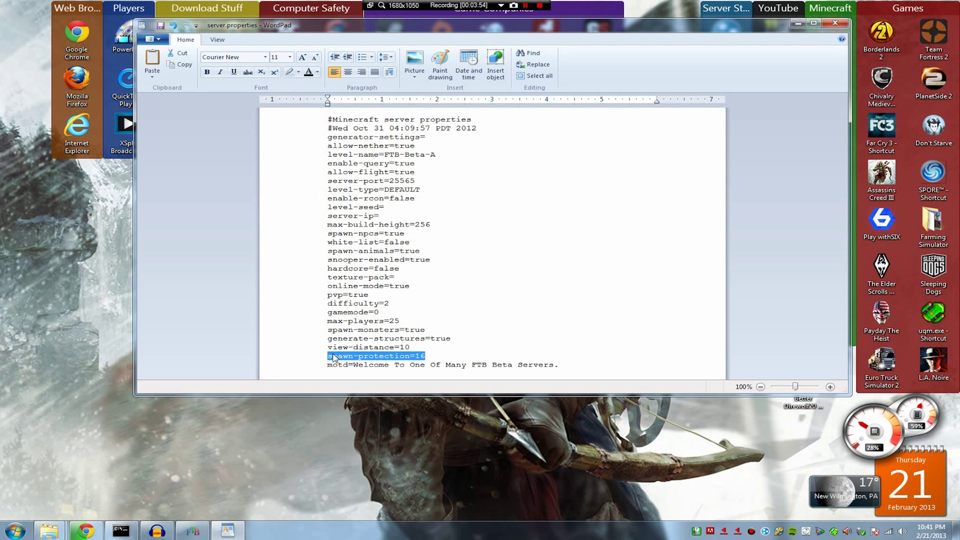
{"action": "left_click", "coordinate": [426, 356]}
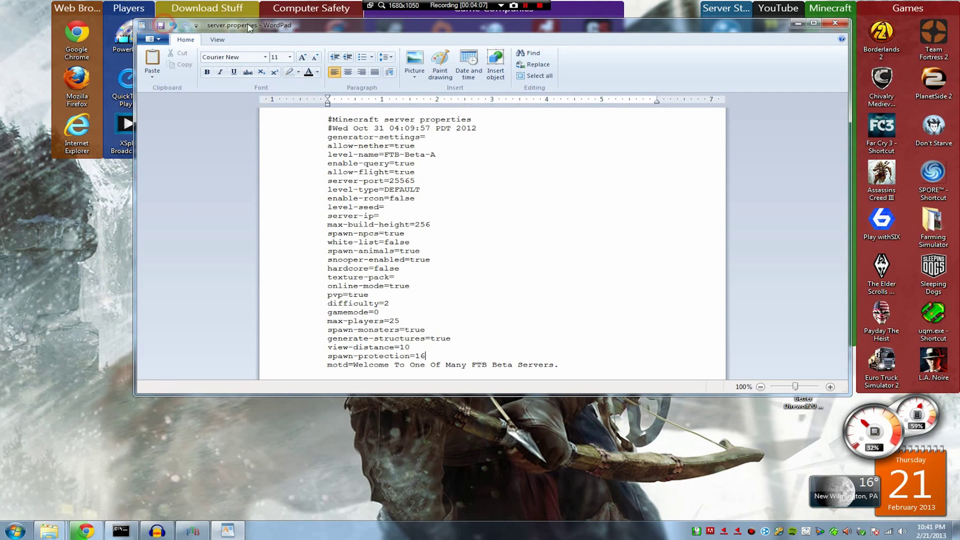
Close WordPad and look inside the config, coremods and lib folders.
{"action": "left_click", "coordinate": [842, 25]}
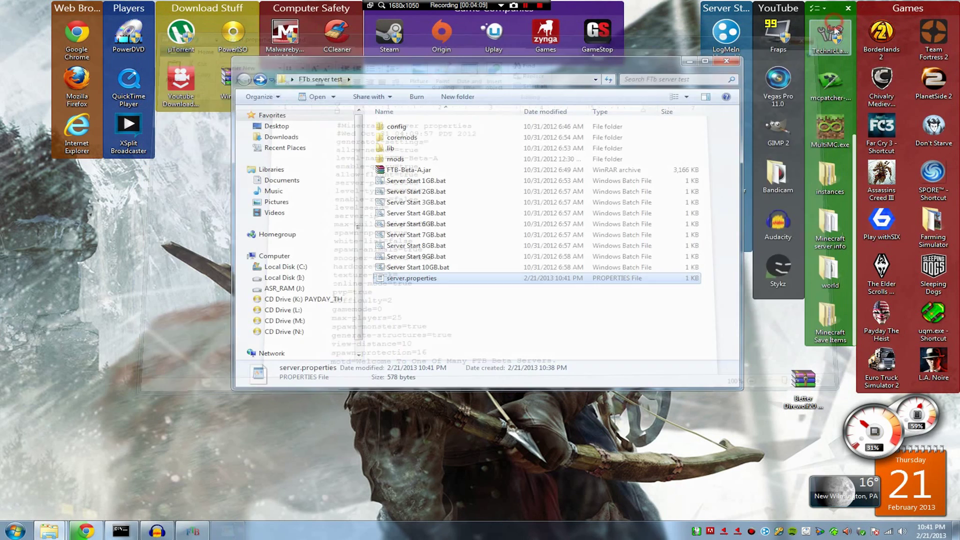
{"action": "double_click", "coordinate": [419, 127]}
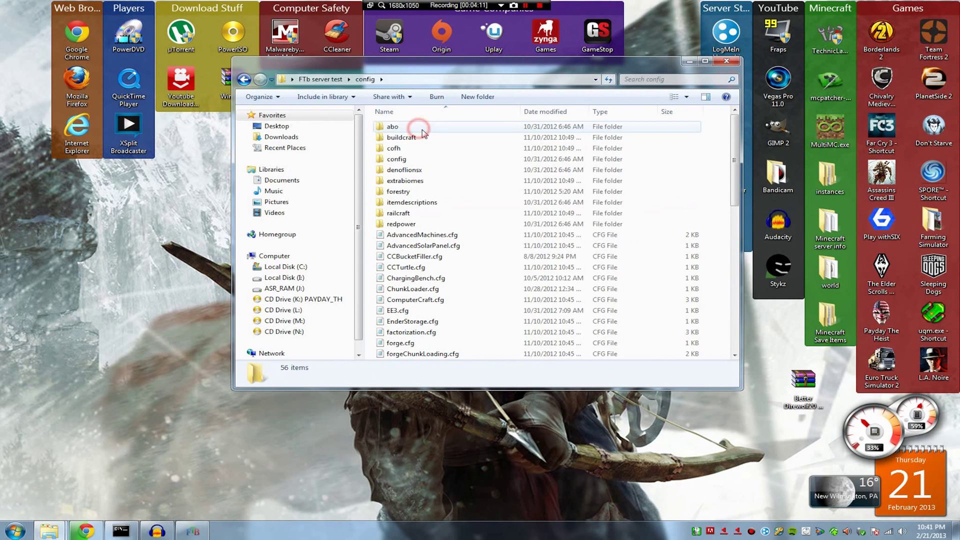
{"action": "left_click", "coordinate": [244, 79]}
{"action": "double_click", "coordinate": [403, 137]}
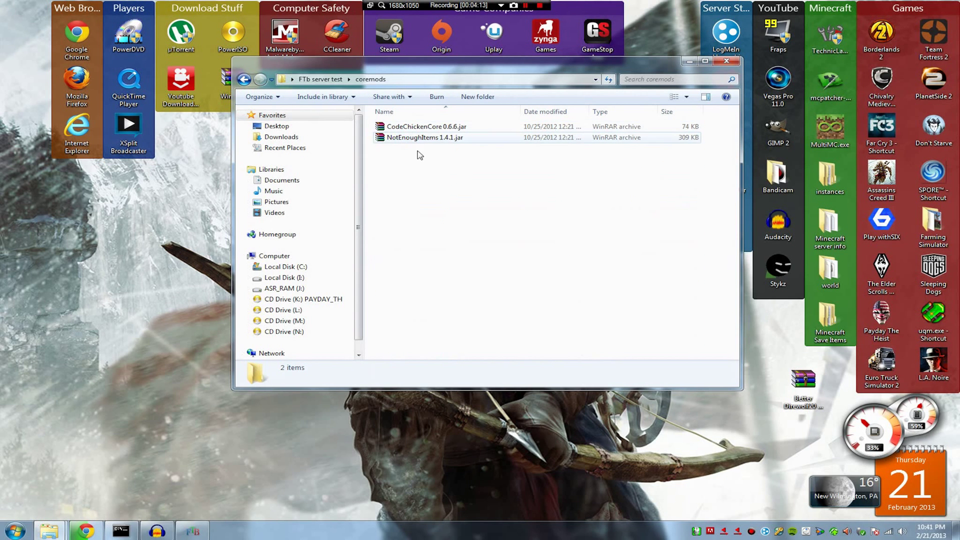
{"action": "left_click", "coordinate": [244, 79]}
{"action": "double_click", "coordinate": [411, 148]}
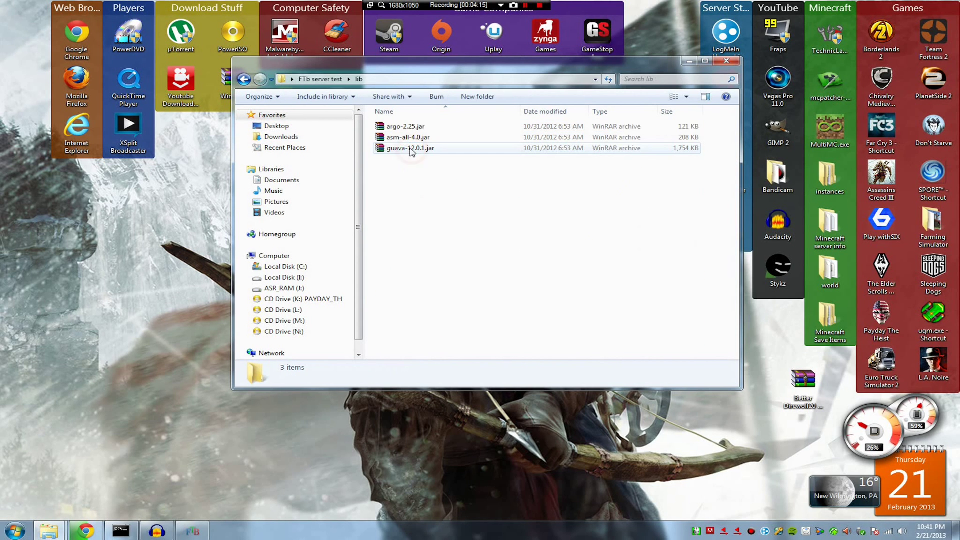
{"action": "left_click", "coordinate": [244, 79]}
Check the mods folder, then launch the server with Server Start 1GB.bat.
{"action": "double_click", "coordinate": [408, 160]}
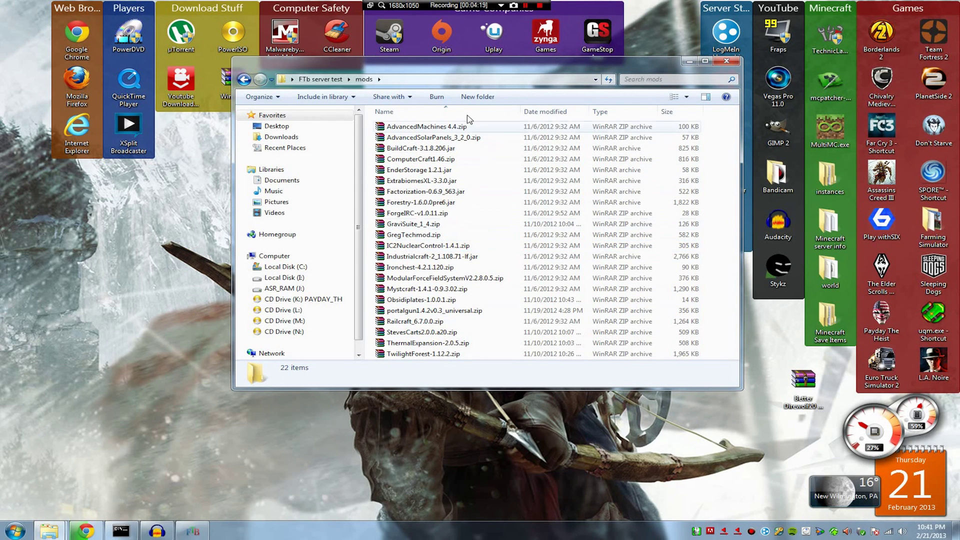
{"action": "left_click", "coordinate": [244, 79]}
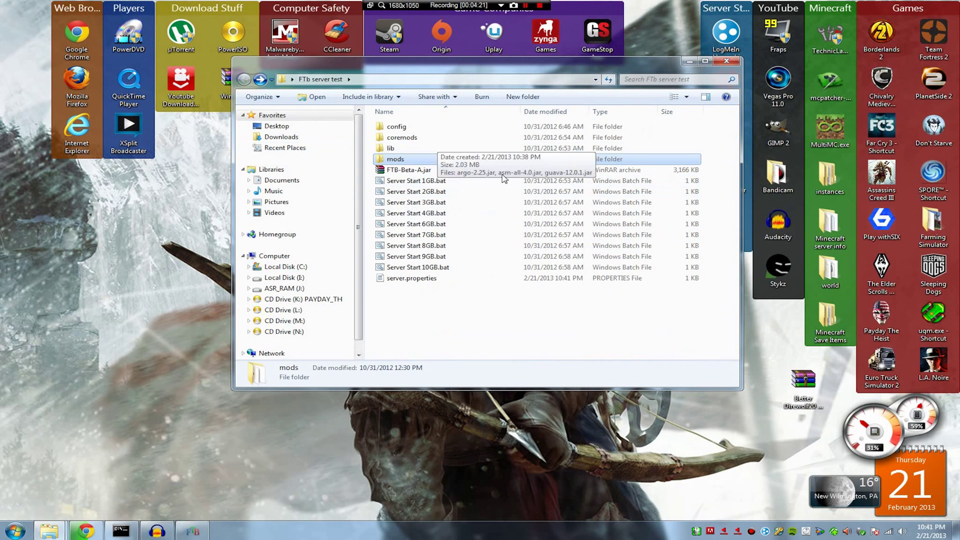
{"action": "double_click", "coordinate": [429, 159]}
{"action": "left_click", "coordinate": [246, 79]}
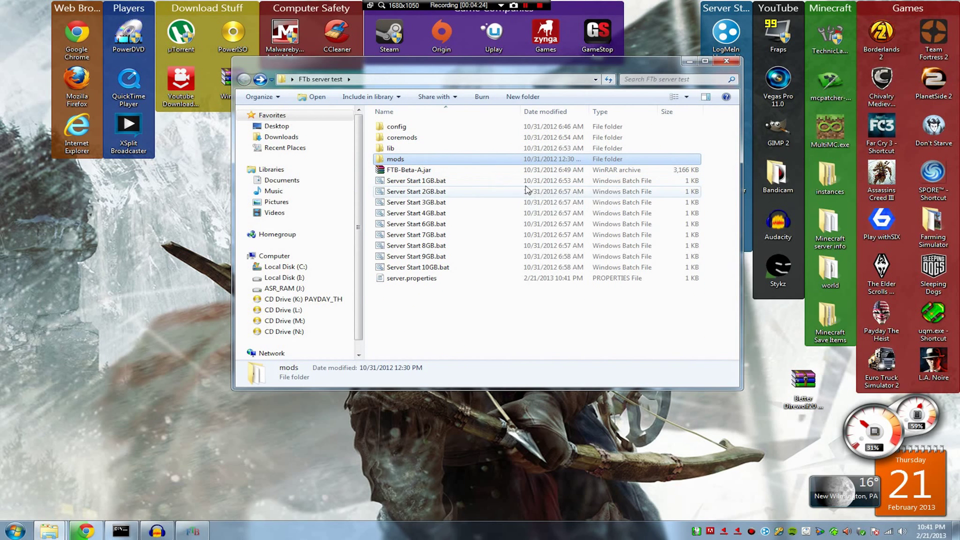
{"action": "double_click", "coordinate": [450, 180]}
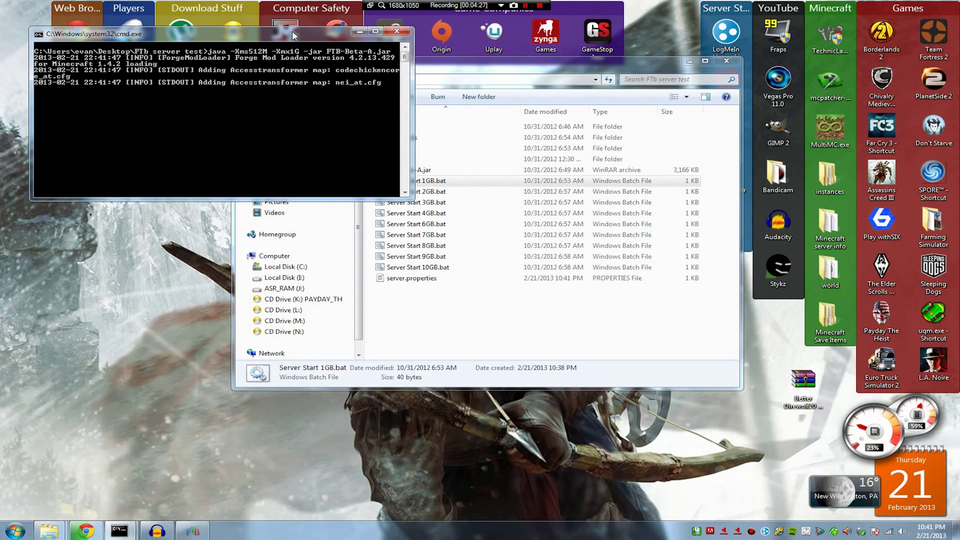
Arrange the console and Minecraft server windows while the first server start runs until Done.
{"action": "left_click_drag", "start_coordinate": [372, 33], "coordinate": [621, 31]}
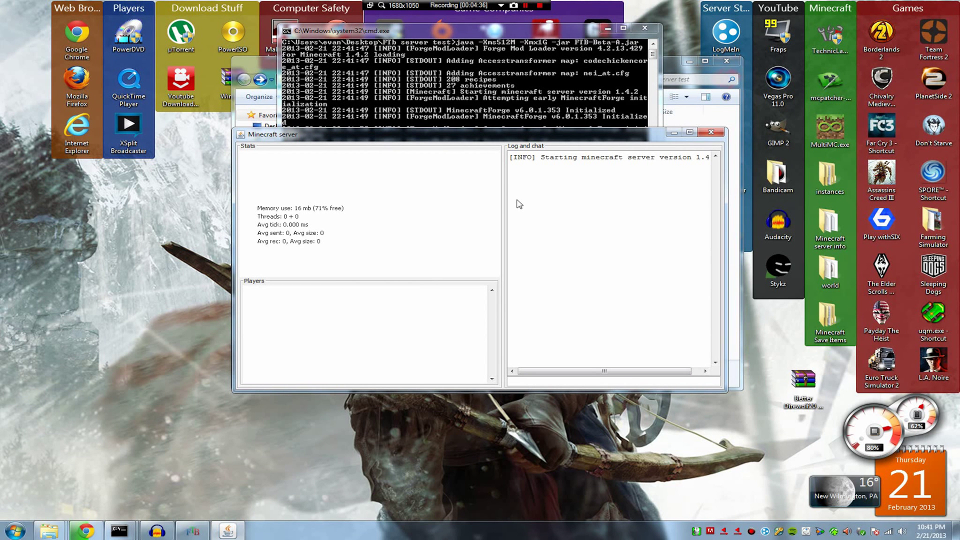
{"action": "left_click_drag", "start_coordinate": [600, 133], "coordinate": [605, 226]}
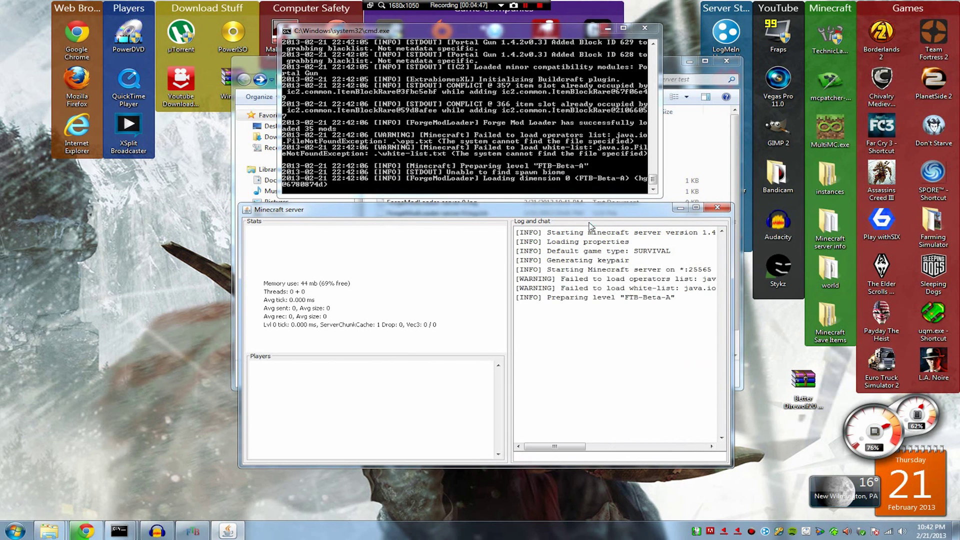
{"action": "left_click_drag", "start_coordinate": [588, 210], "coordinate": [572, 83]}
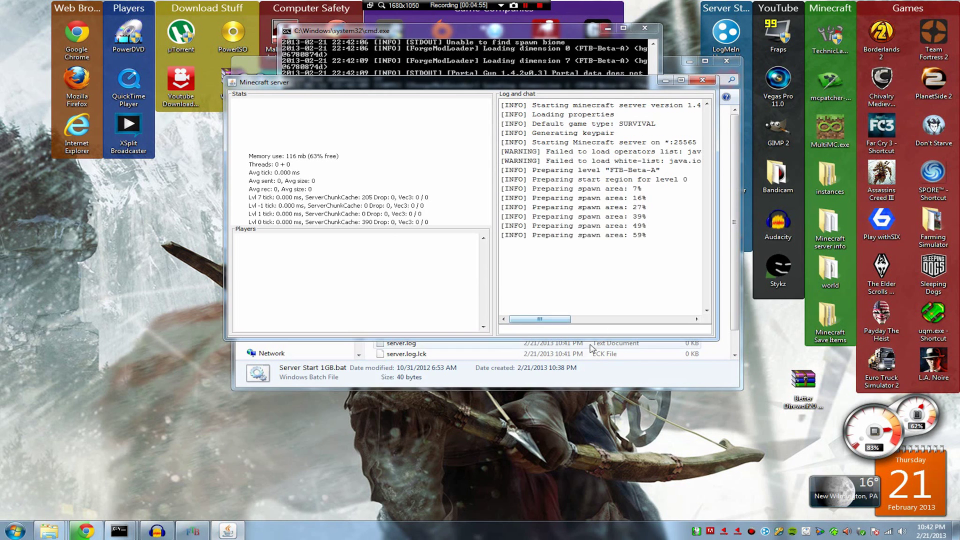
{"action": "left_click", "coordinate": [528, 35]}
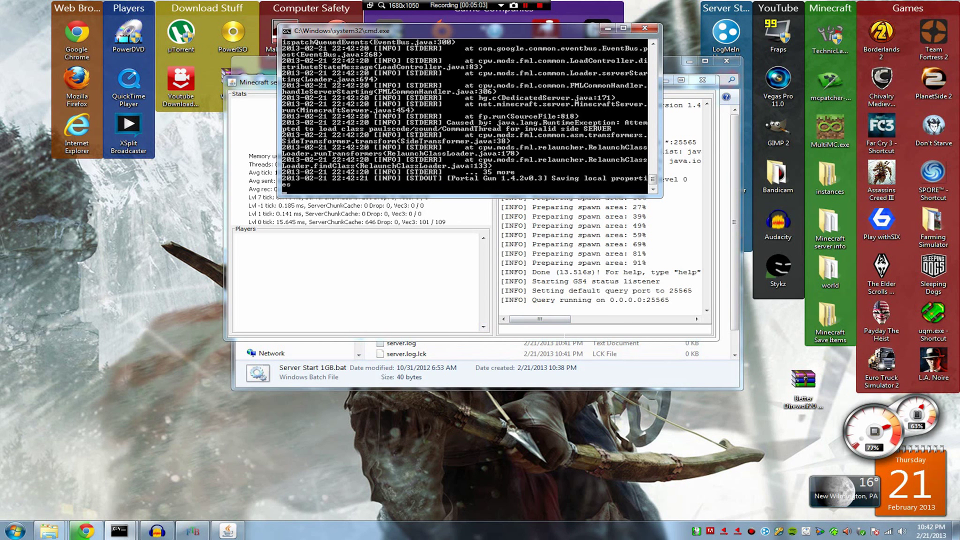
Stop the server by closing the cmd.exe console window.
{"action": "left_click", "coordinate": [503, 176]}
{"action": "left_click", "coordinate": [522, 255]}
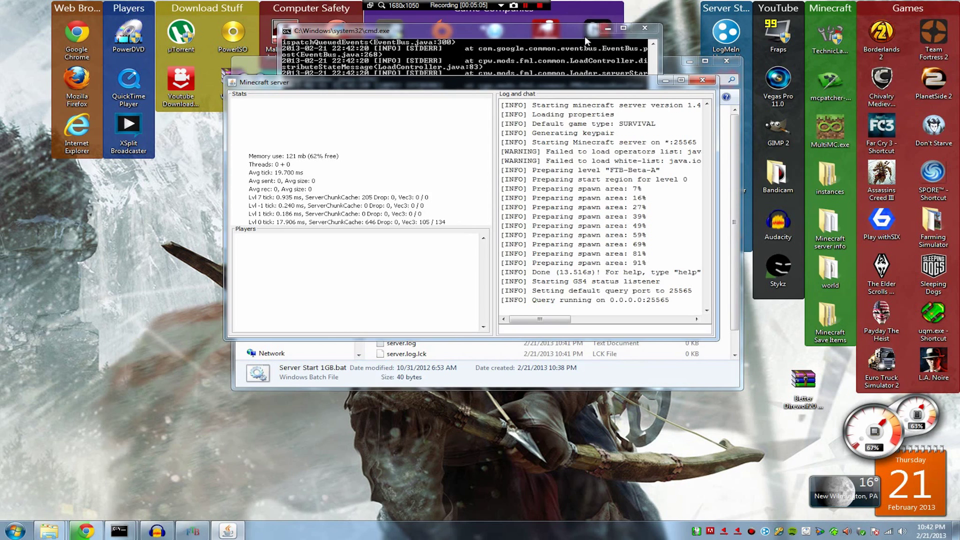
{"action": "left_click", "coordinate": [557, 31]}
{"action": "left_click", "coordinate": [643, 29]}
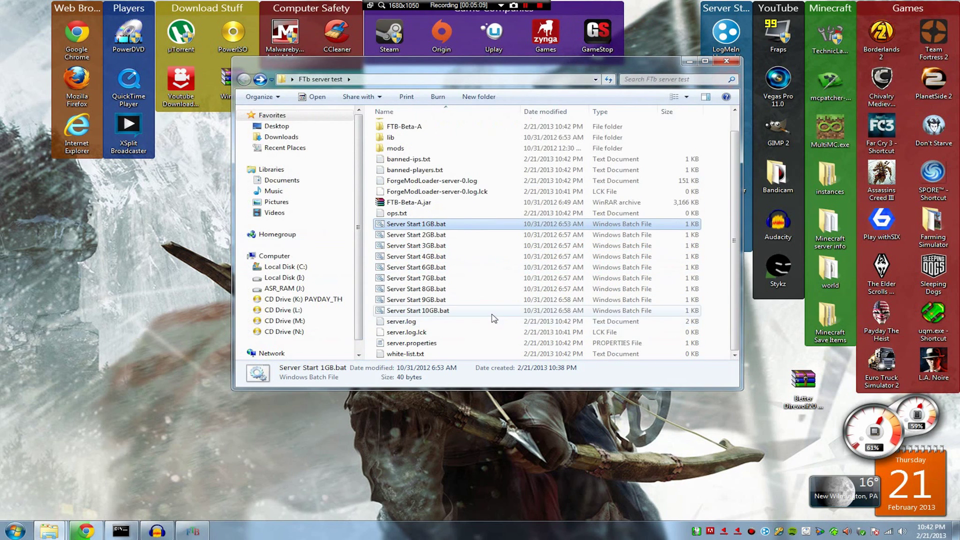
{"action": "scroll", "coordinate": [493, 317], "scroll_direction": "up", "scroll_amount": 1}
{"action": "double_click", "coordinate": [396, 235]}
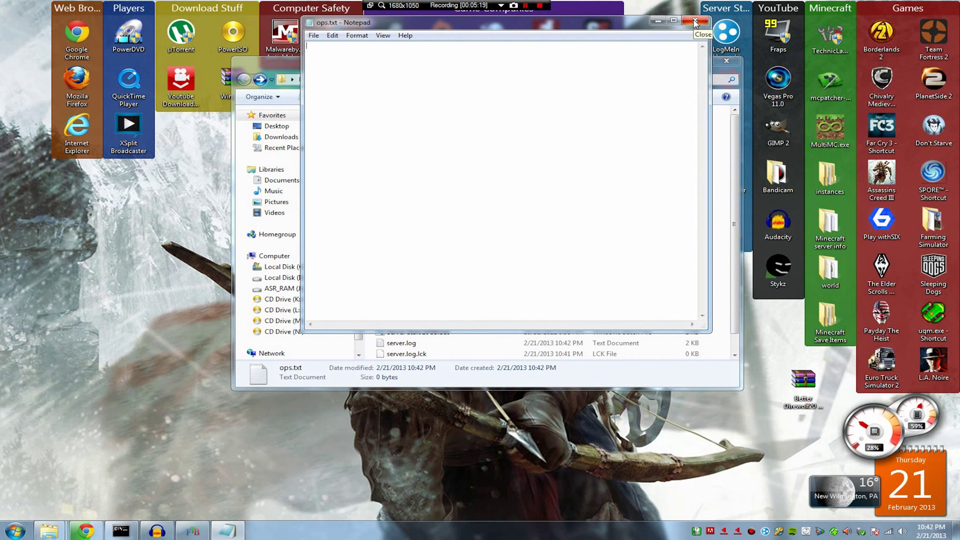
{"action": "left_click", "coordinate": [694, 22]}
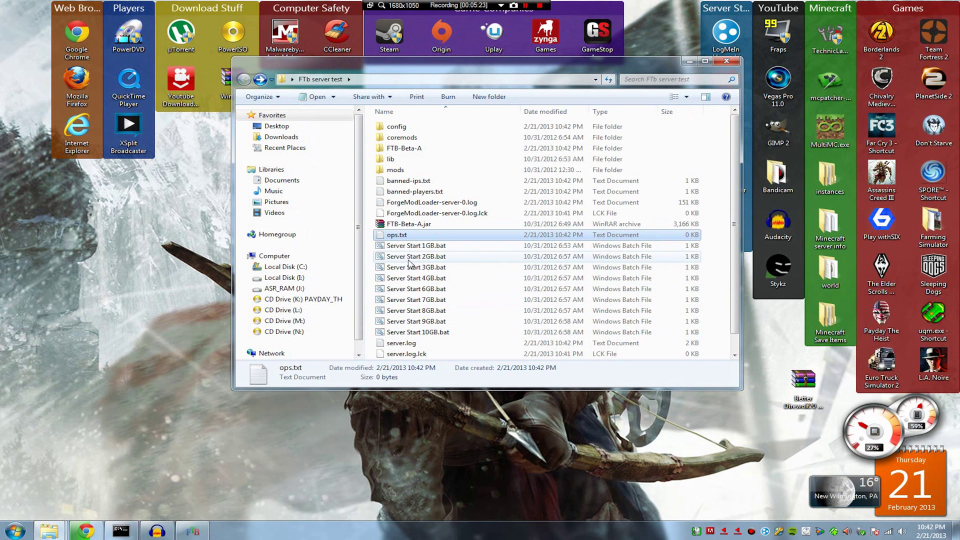
{"action": "left_click", "coordinate": [421, 182]}
{"action": "left_click", "coordinate": [422, 191]}
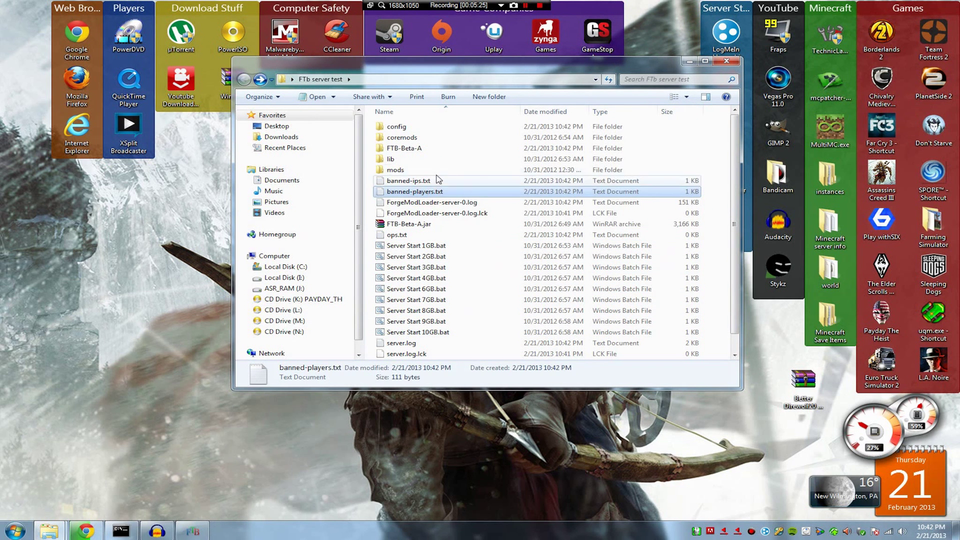
{"action": "left_click", "coordinate": [429, 184]}
{"action": "left_click", "coordinate": [433, 193]}
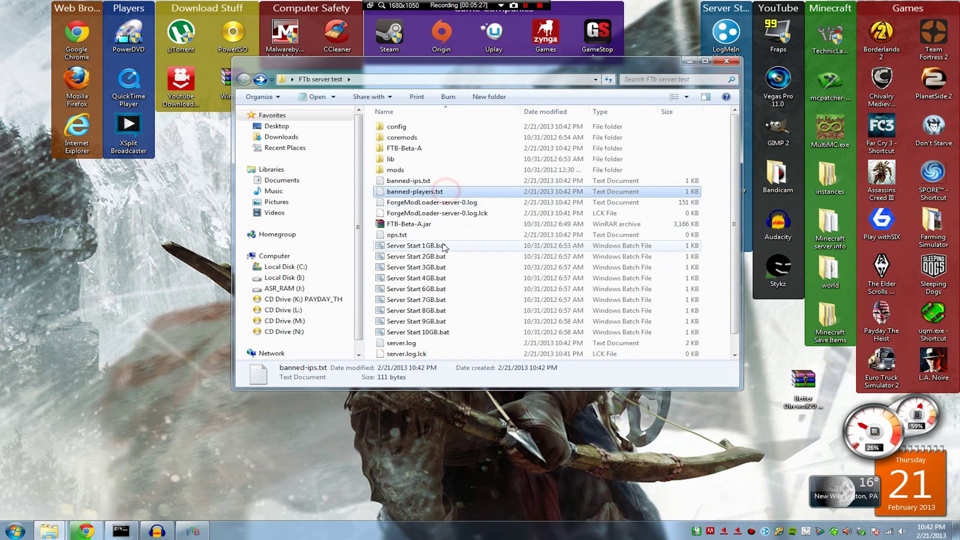
{"action": "scroll", "coordinate": [465, 208], "scroll_direction": "down", "scroll_amount": 1}
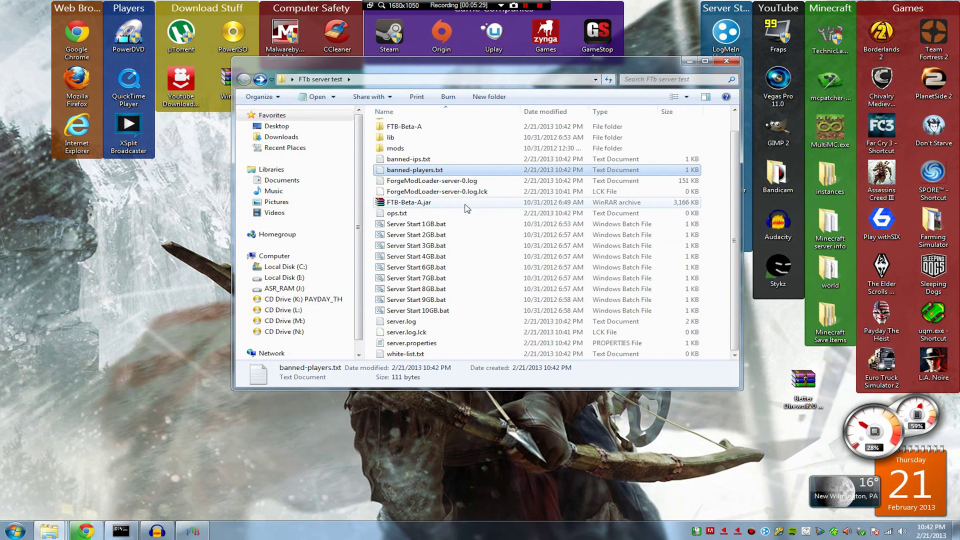
{"action": "double_click", "coordinate": [440, 355]}
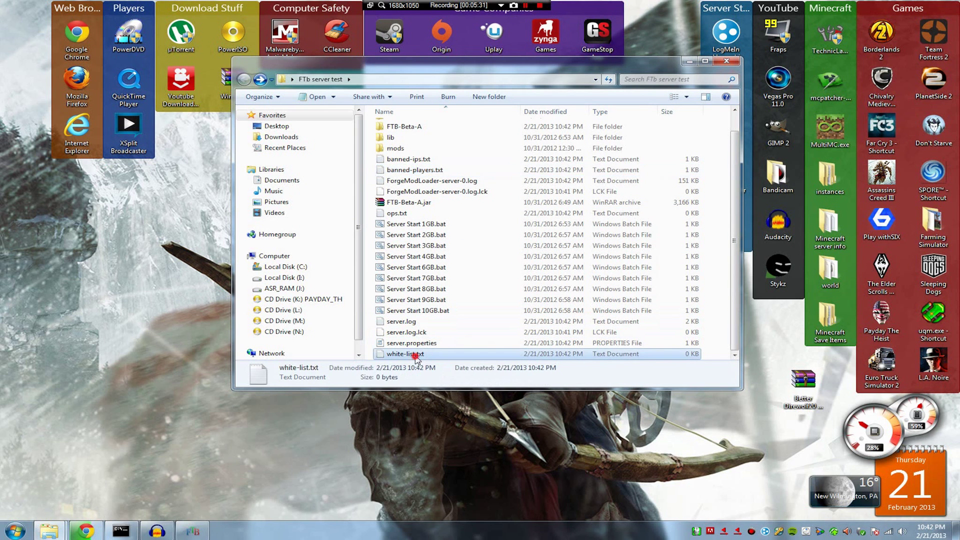
{"action": "key", "text": "alt+F4"}
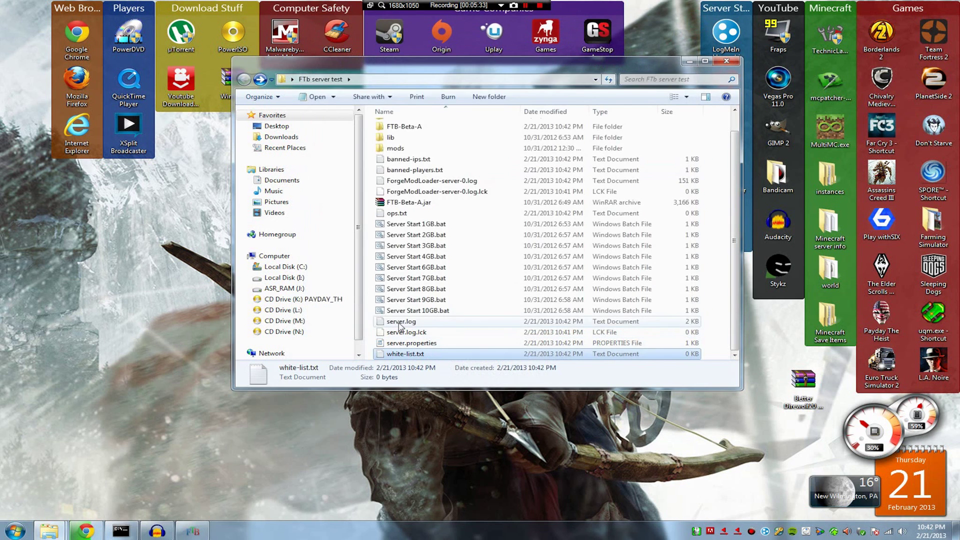
{"action": "double_click", "coordinate": [405, 321]}
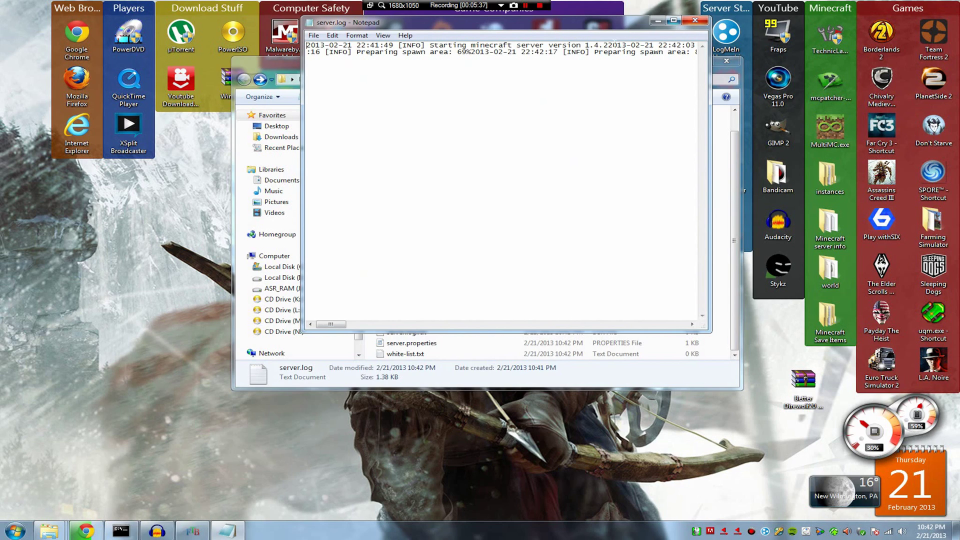
{"action": "mouse_move", "coordinate": [340, 324]}
{"action": "left_mouse_down"}
{"action": "mouse_move", "coordinate": [507, 321]}
{"action": "mouse_move", "coordinate": [321, 321]}
{"action": "left_mouse_up"}
{"action": "left_click", "coordinate": [695, 20]}
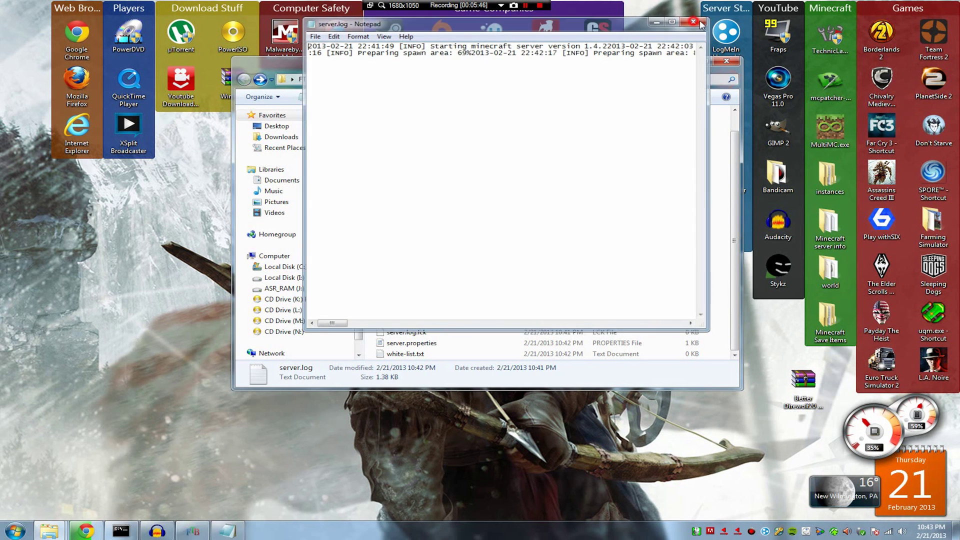
{"action": "scroll", "coordinate": [505, 273], "scroll_direction": "up", "scroll_amount": 1}
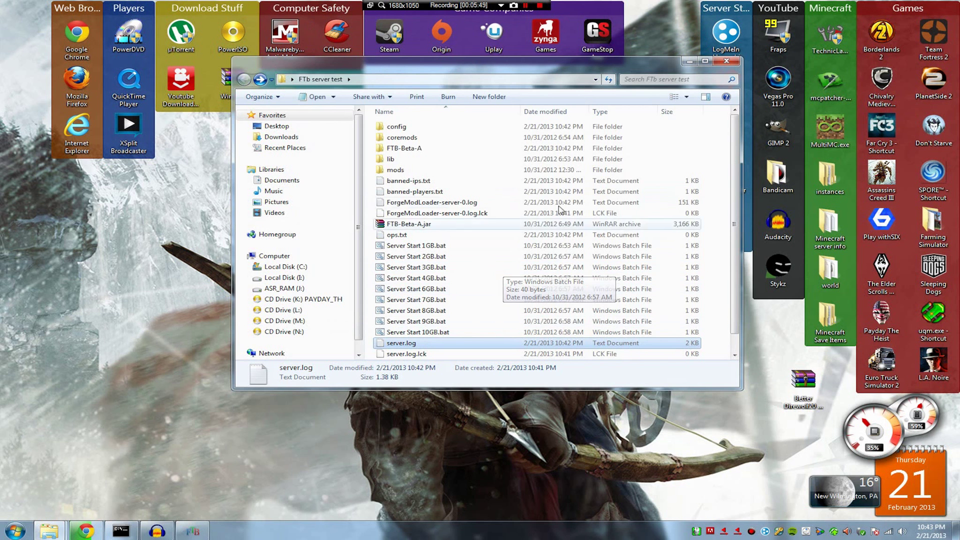
{"action": "left_click", "coordinate": [467, 248]}
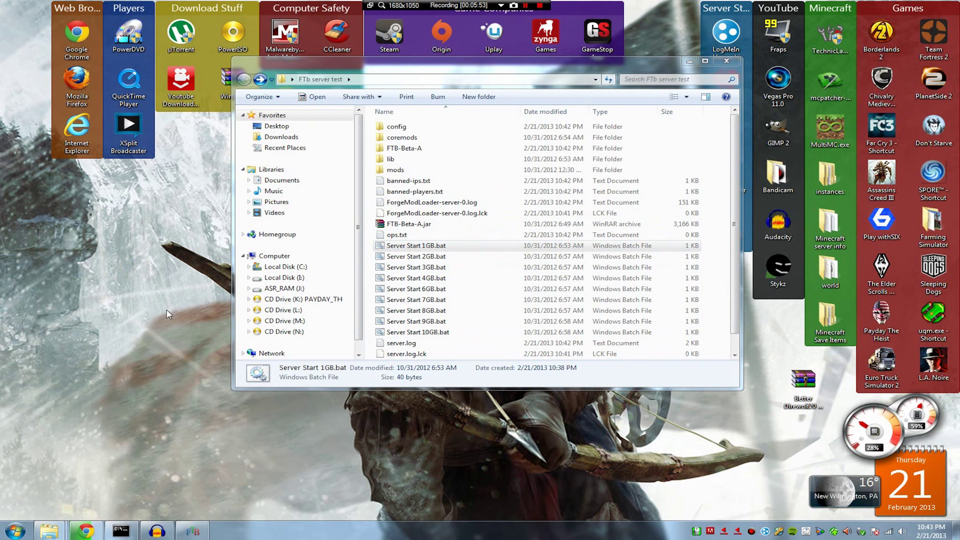
{"action": "scroll", "coordinate": [734, 200], "scroll_direction": "down", "scroll_amount": 1}
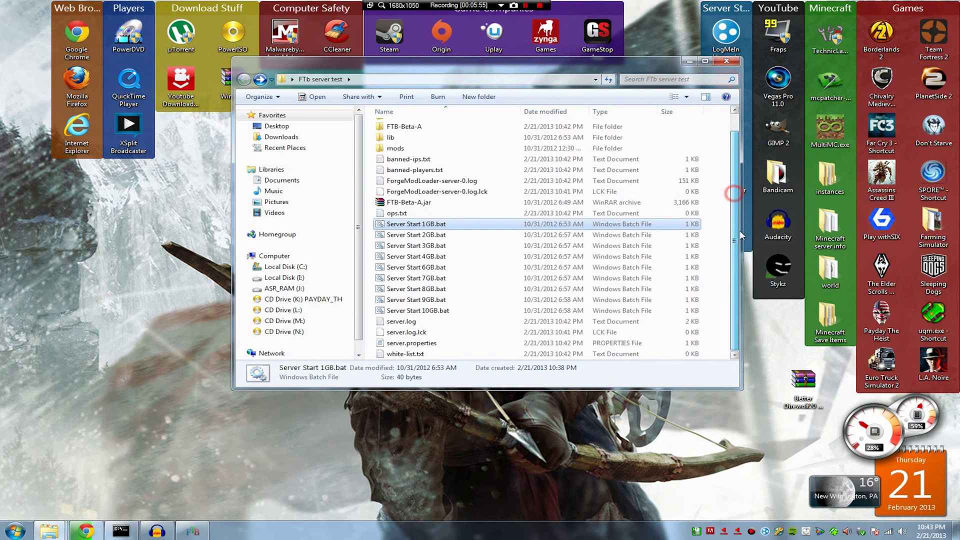
{"action": "left_click", "coordinate": [439, 235]}
{"action": "left_click", "coordinate": [442, 245]}
{"action": "left_click", "coordinate": [440, 234]}
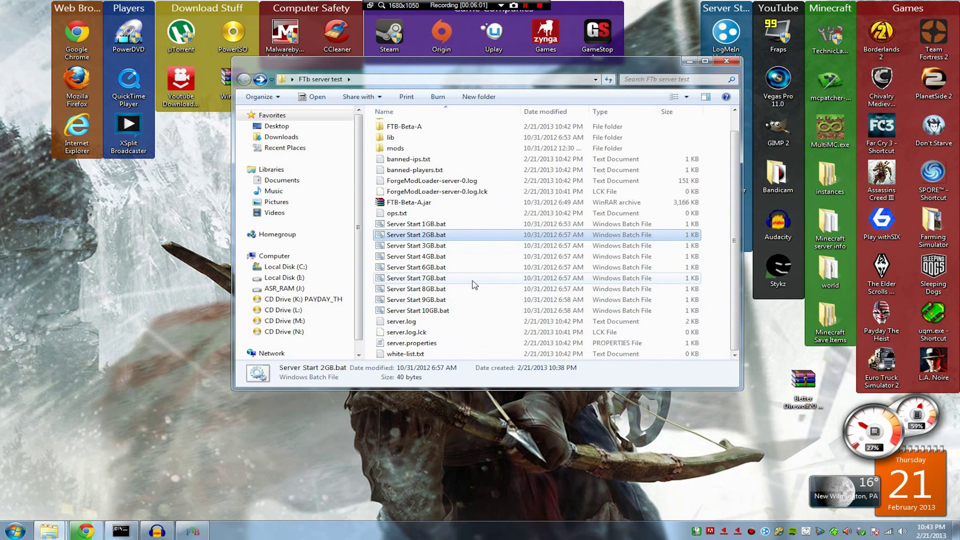
{"action": "left_click", "coordinate": [413, 246]}
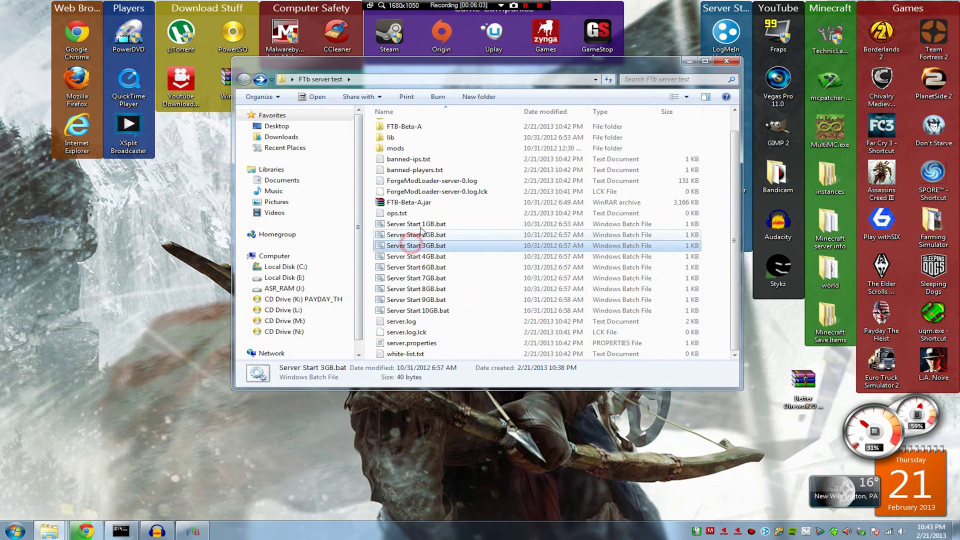
{"action": "left_click", "coordinate": [456, 311]}
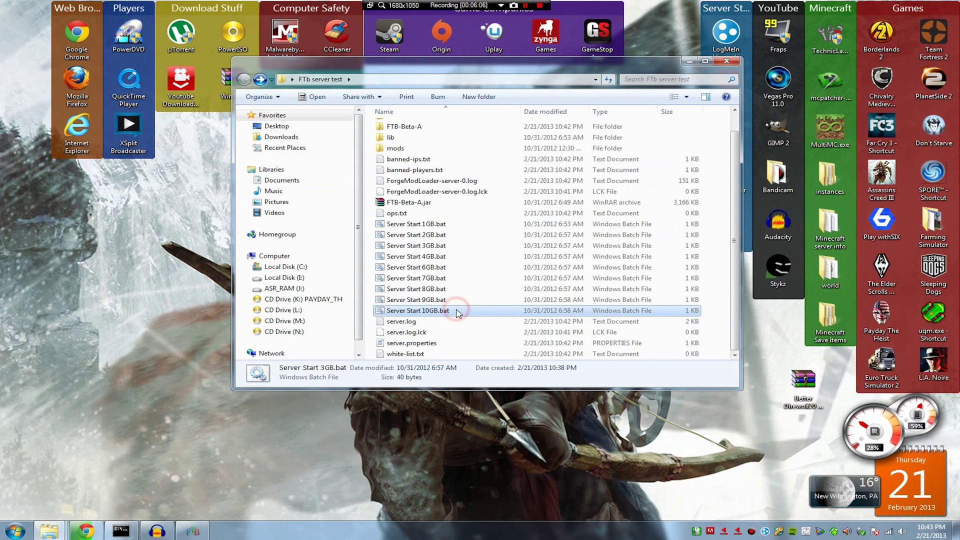
{"action": "left_click", "coordinate": [447, 289]}
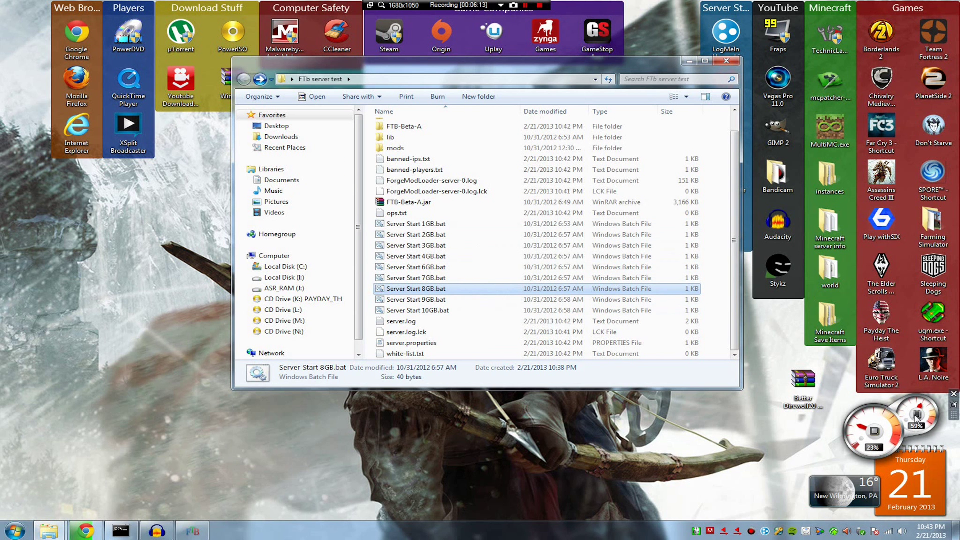
Relaunch the server from Server Start 1GB.bat and bring the Minecraft server GUI forward.
{"action": "mouse_move", "coordinate": [912, 428]}
{"action": "double_click", "coordinate": [427, 224]}
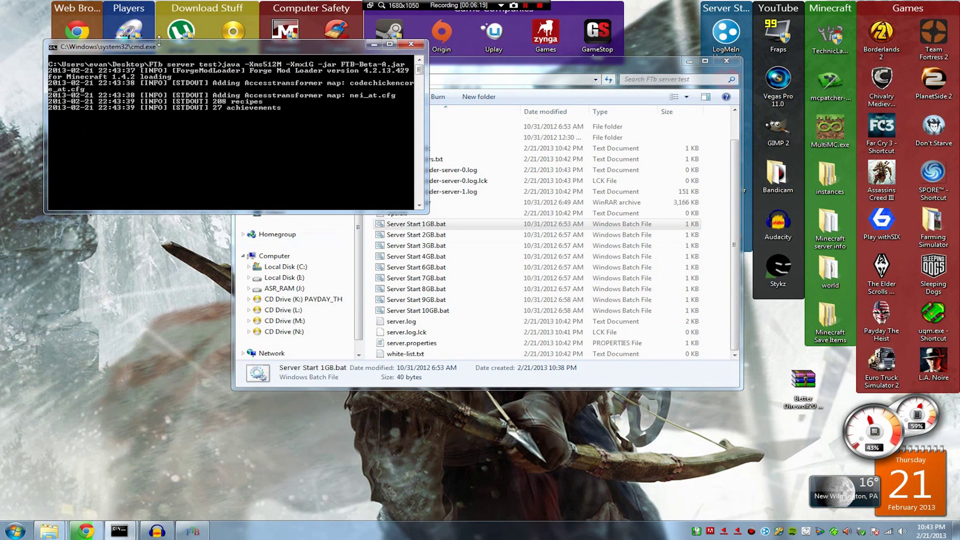
{"action": "left_click_drag", "start_coordinate": [185, 46], "coordinate": [435, 26]}
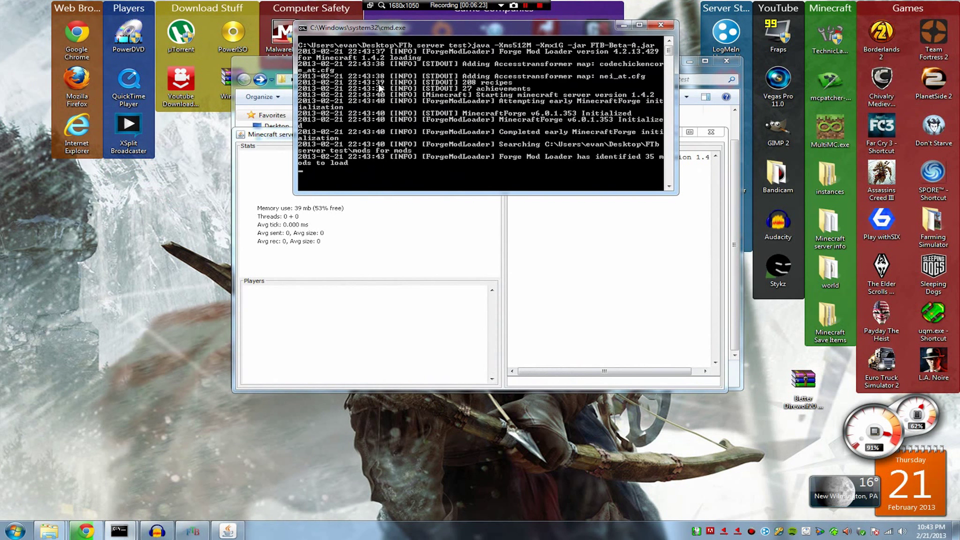
{"action": "left_click", "coordinate": [561, 383]}
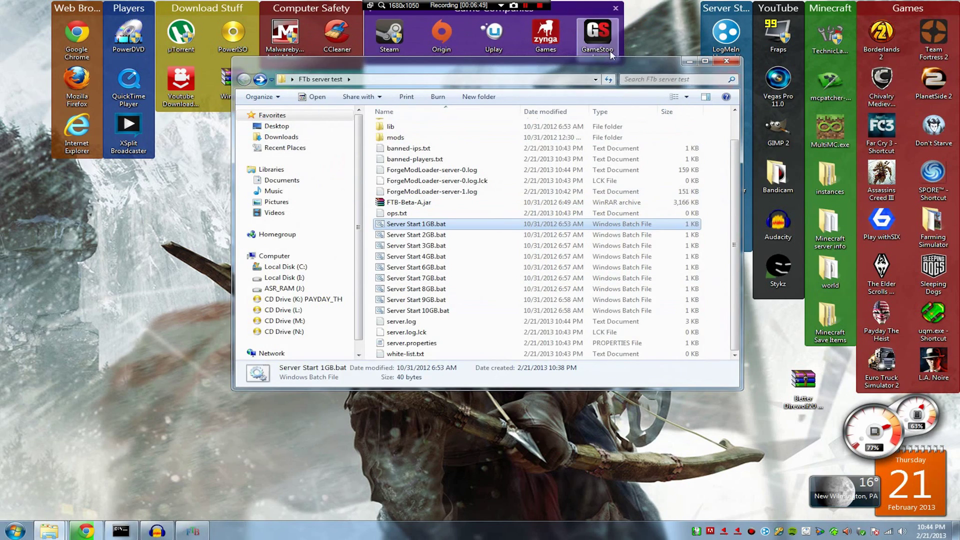
{"action": "left_click_drag", "start_coordinate": [624, 67], "coordinate": [535, 31]}
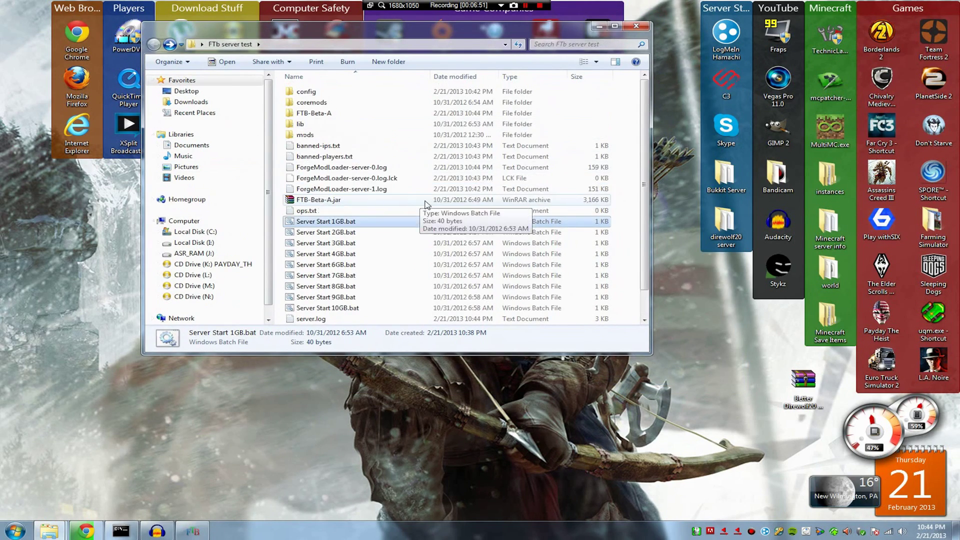
{"action": "scroll", "coordinate": [656, 209], "scroll_direction": "down", "scroll_amount": 1}
{"action": "scroll", "coordinate": [655, 225], "scroll_direction": "up", "scroll_amount": 1}
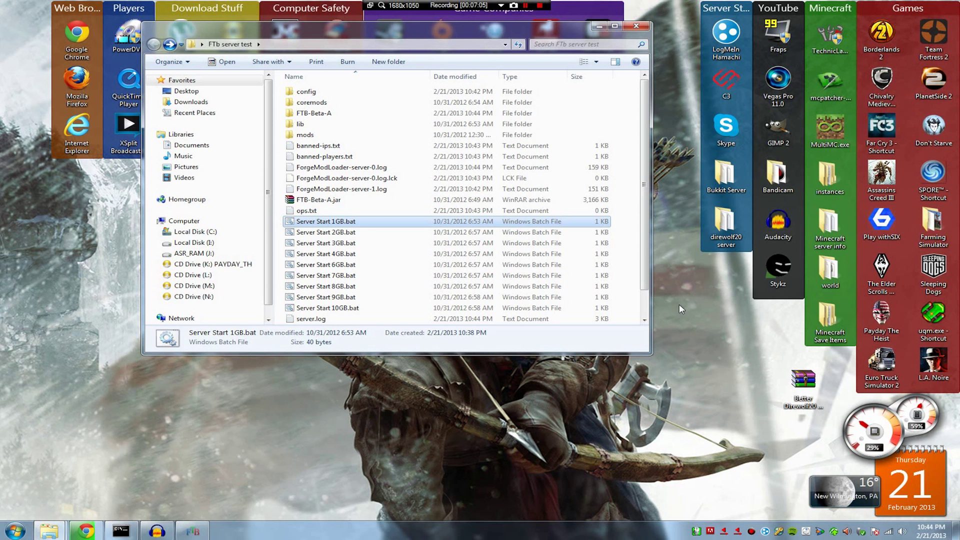
{"action": "scroll", "coordinate": [624, 194], "scroll_direction": "down", "scroll_amount": 1}
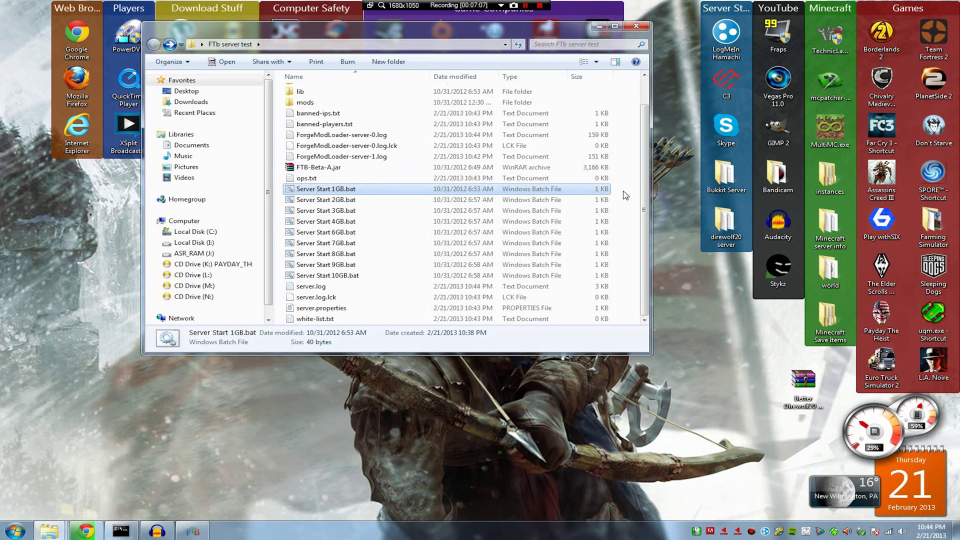
{"action": "scroll", "coordinate": [625, 194], "scroll_direction": "up", "scroll_amount": 1}
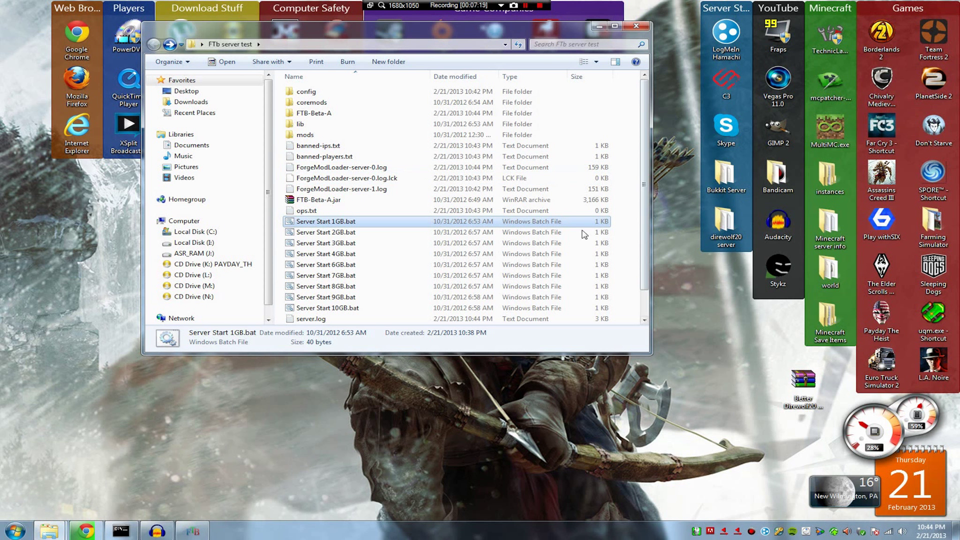
{"action": "left_click", "coordinate": [373, 232]}
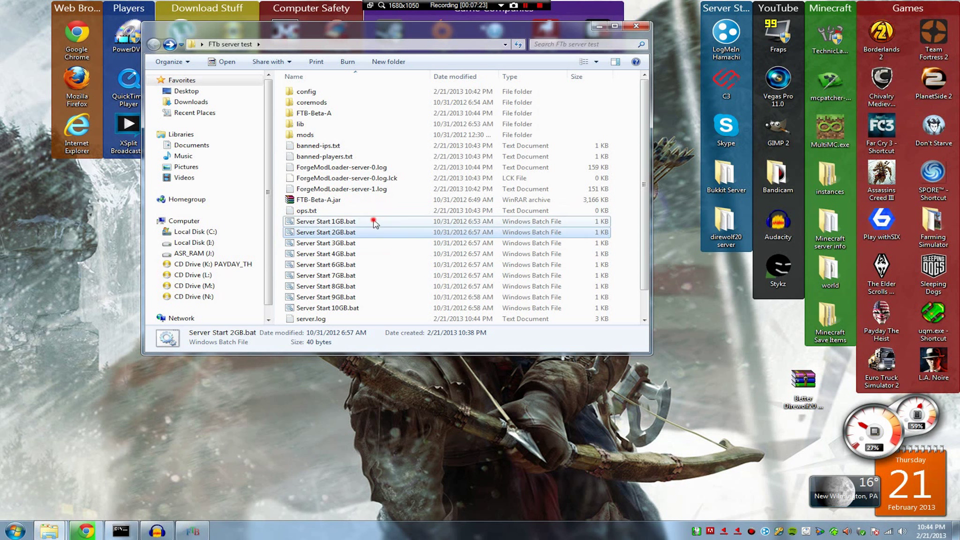
{"action": "left_click", "coordinate": [375, 222]}
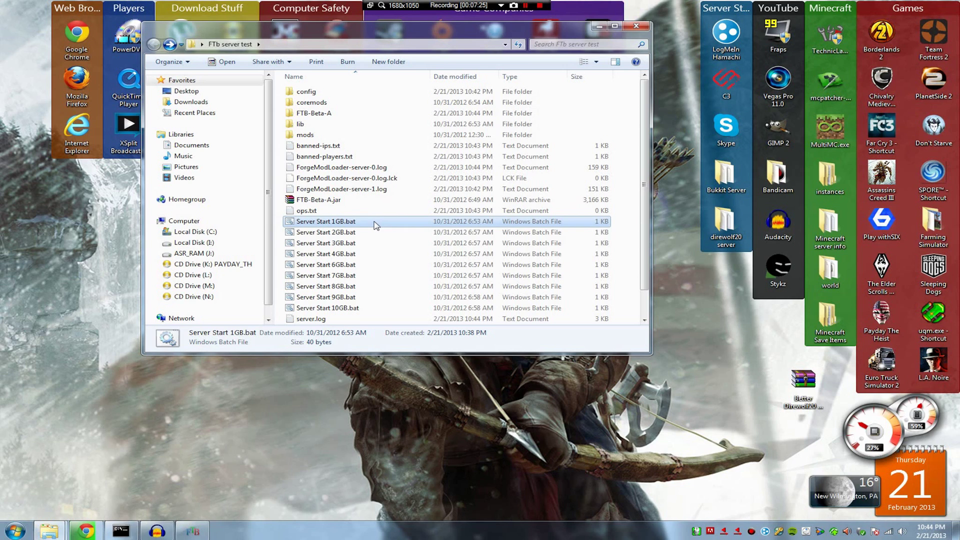